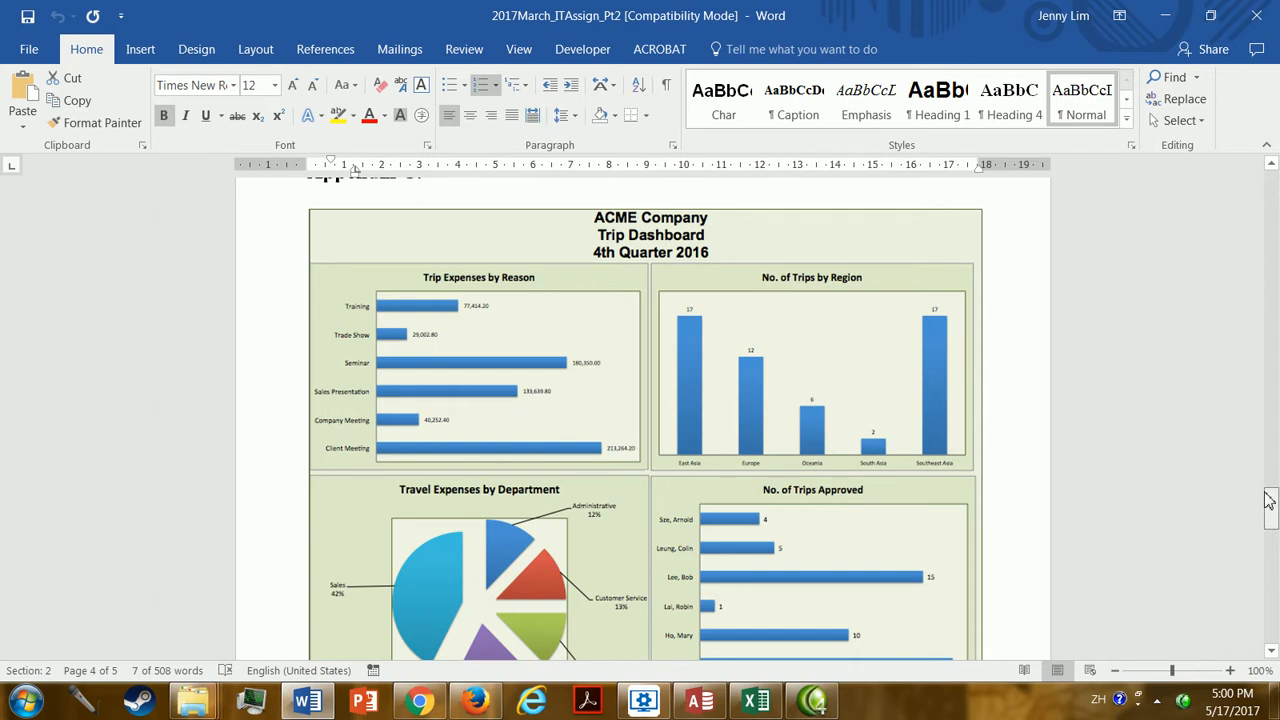
# - Examine the charts of the Trip Dashboard sample in the assignment document
pyautogui.moveTo(1269, 500); pyautogui.dragTo(1269, 504)
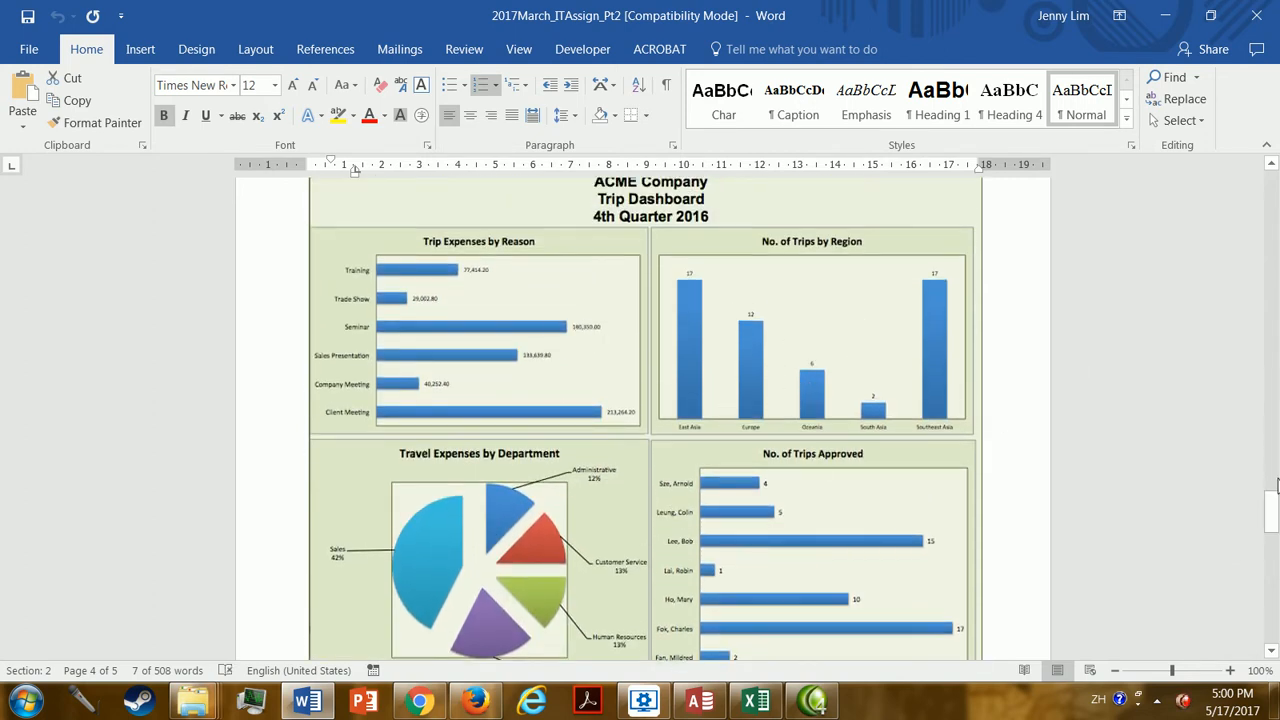
pyautogui.moveTo(1277, 485); pyautogui.dragTo(1275, 528)
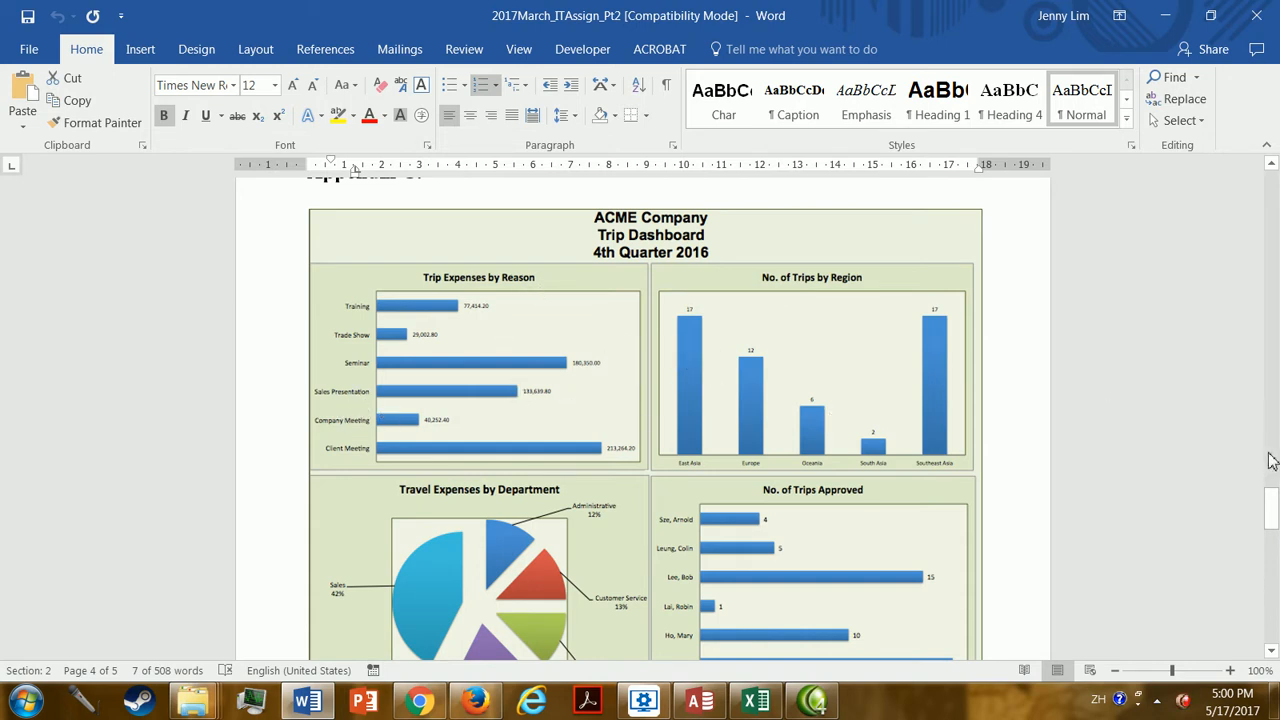
pyautogui.moveTo(1274, 508); pyautogui.dragTo(1272, 510)
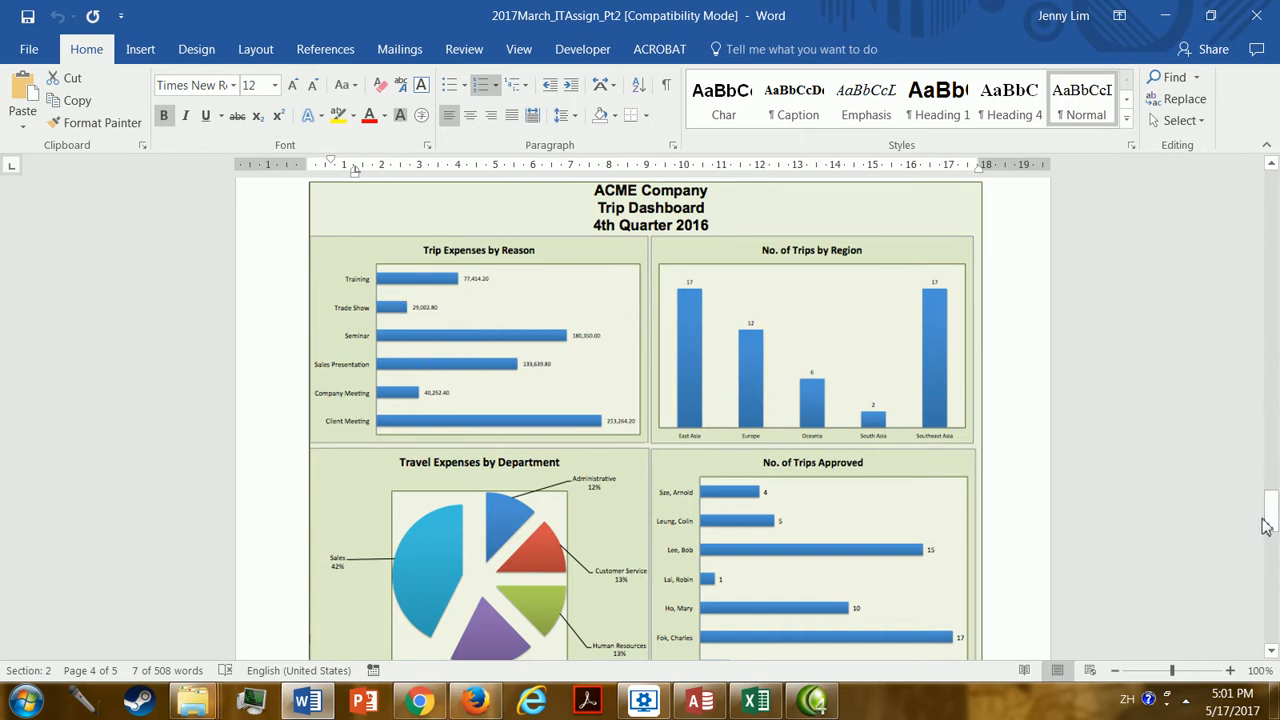
pyautogui.moveTo(1274, 526); pyautogui.dragTo(1272, 526)
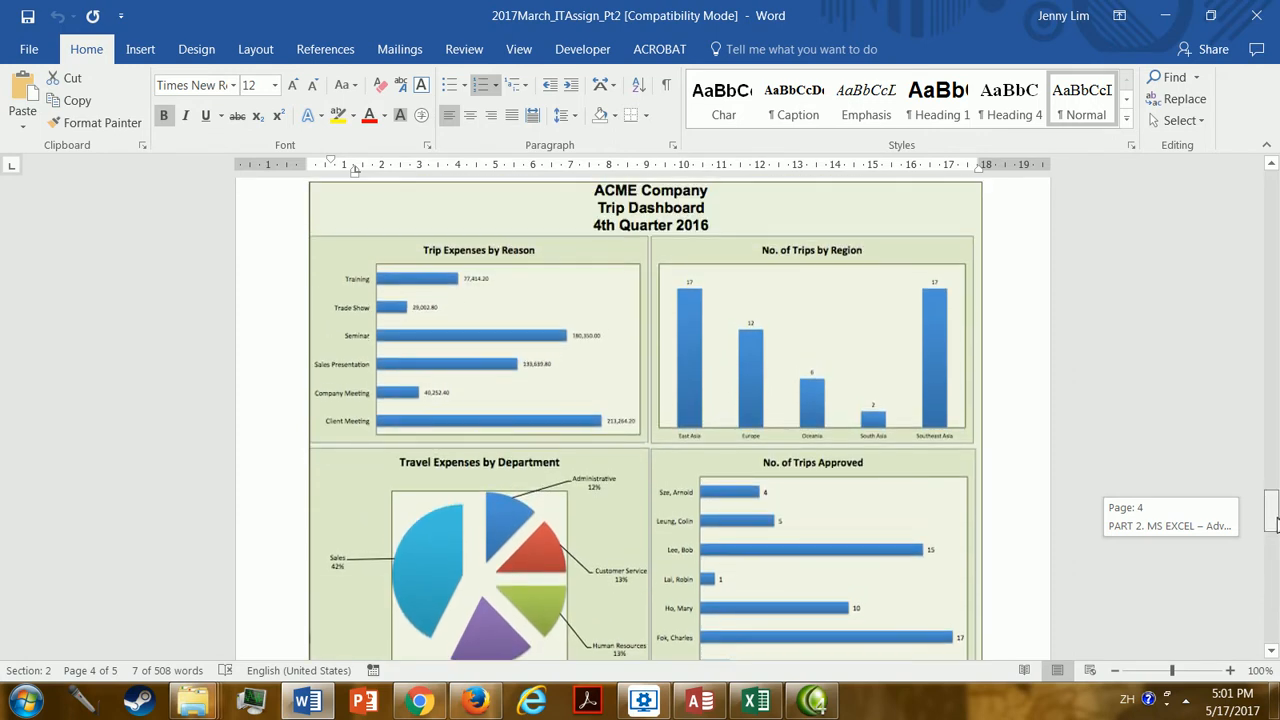
pyautogui.moveTo(1274, 524); pyautogui.dragTo(1272, 520)
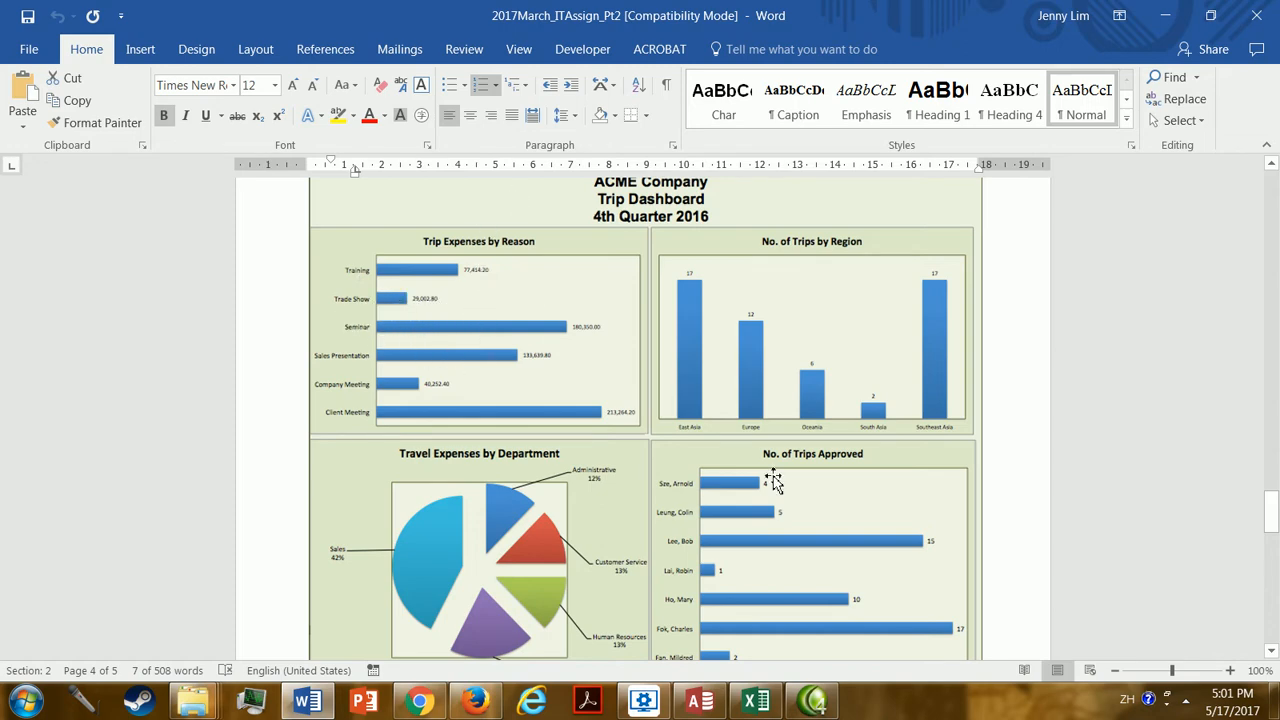
# - Switch to the 2016Q4_TripAnalysis_ans workbook in Excel and examine the trip records on the Q4Trips sheet
pyautogui.click(772, 703)
pyautogui.click(457, 364)
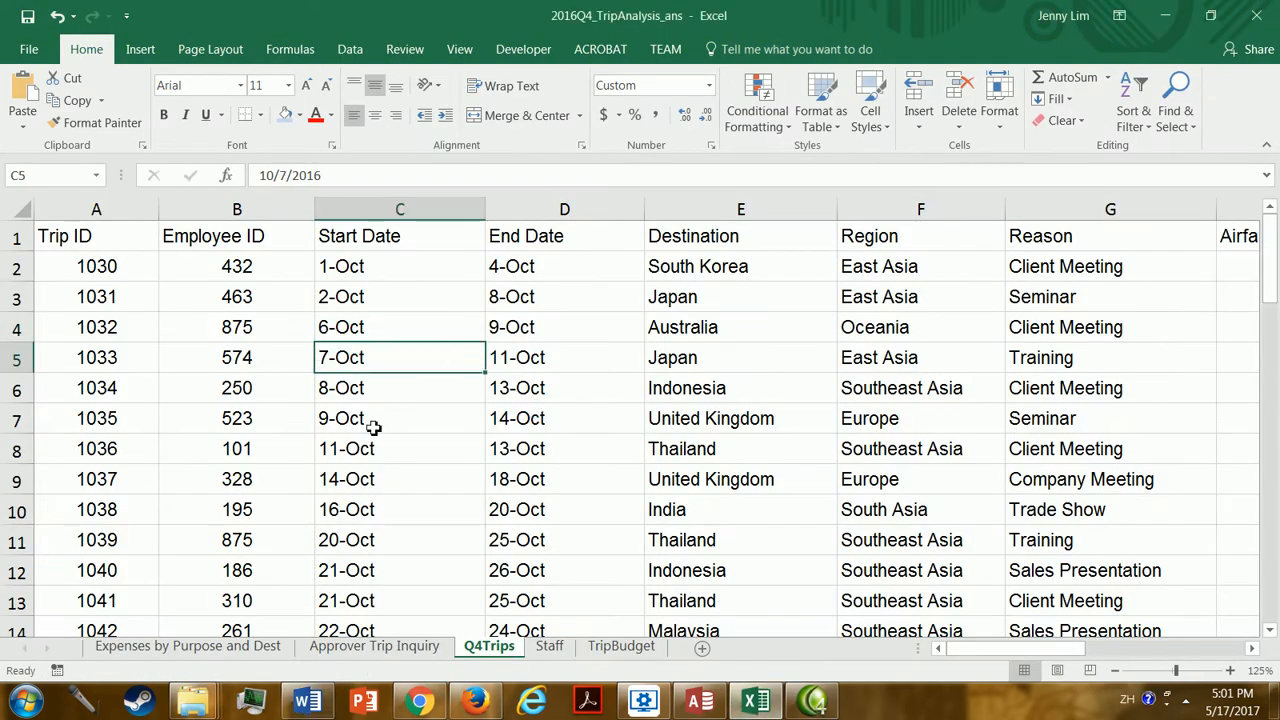
pyautogui.click(380, 397)
pyautogui.click(177, 327)
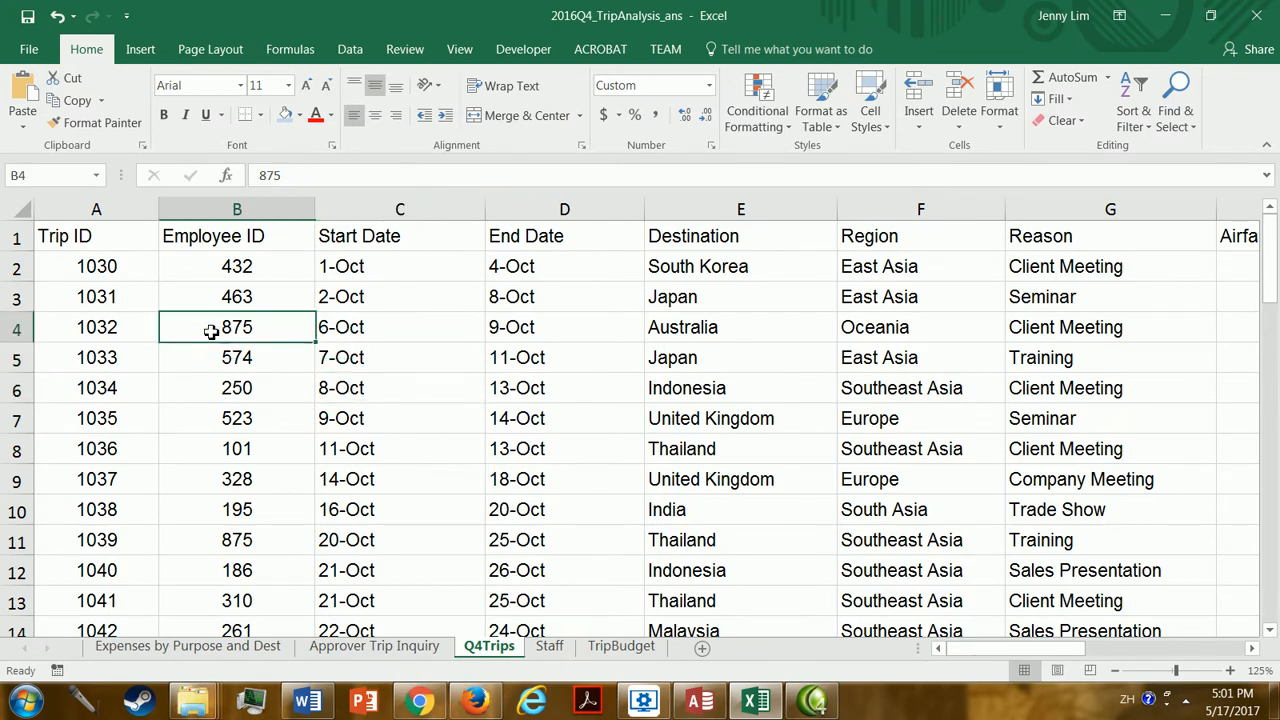
pyautogui.moveTo(970, 651); pyautogui.dragTo(970, 652)
pyautogui.moveTo(150, 268); pyautogui.dragTo(171, 544)
pyautogui.click(175, 390)
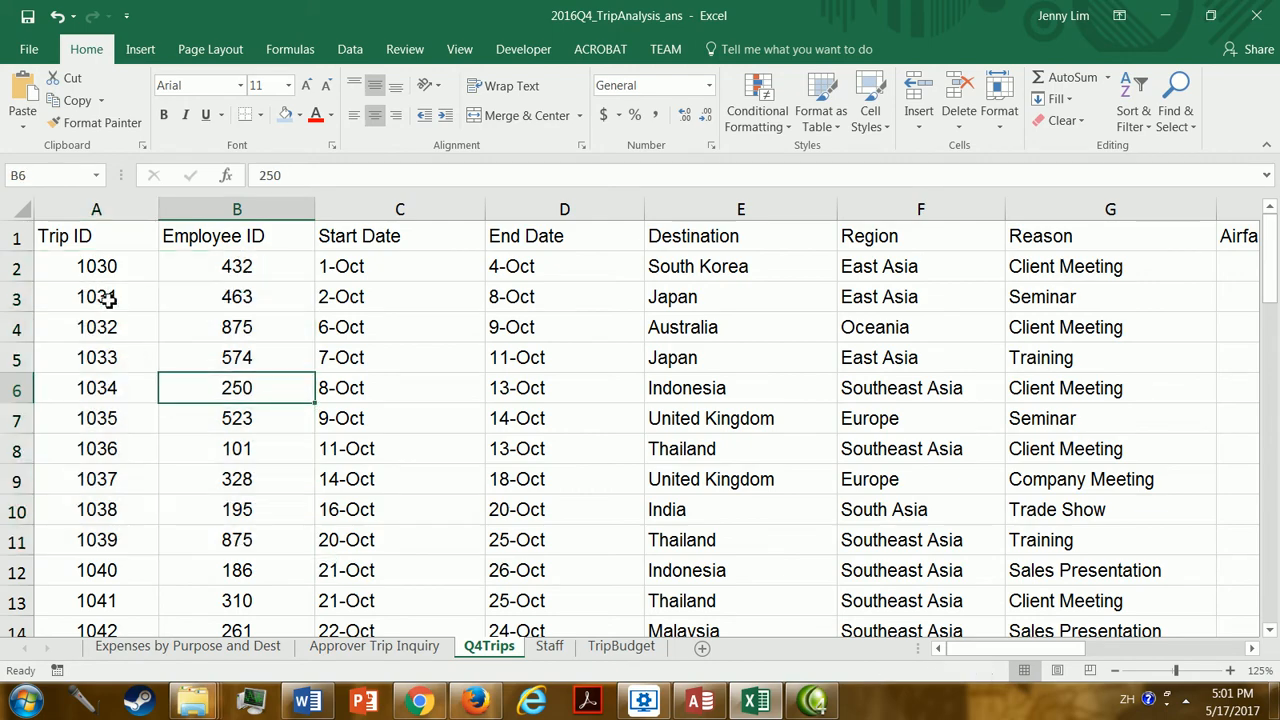
pyautogui.click(110, 272)
pyautogui.click(291, 314)
pyautogui.click(252, 428)
pyautogui.click(680, 358)
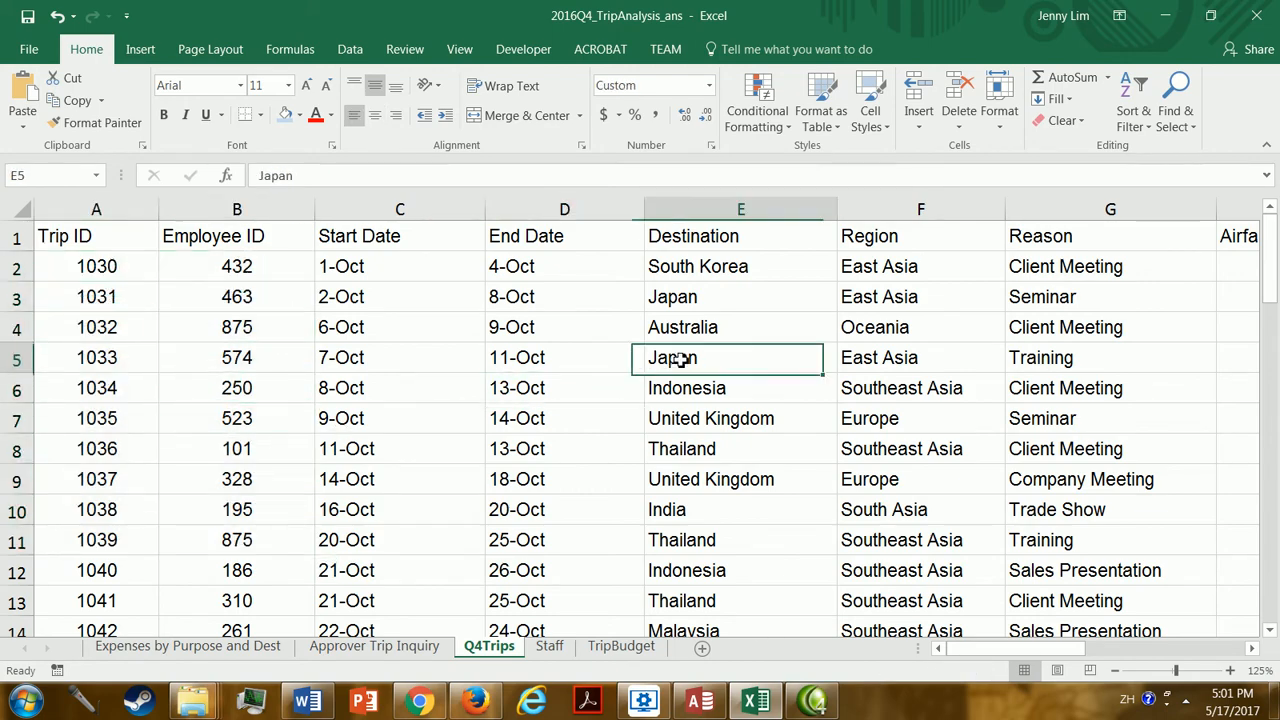
pyautogui.moveTo(985, 650)
pyautogui.mouseDown()
pyautogui.moveTo(1135, 642)
pyautogui.moveTo(975, 660)
pyautogui.mouseUp()
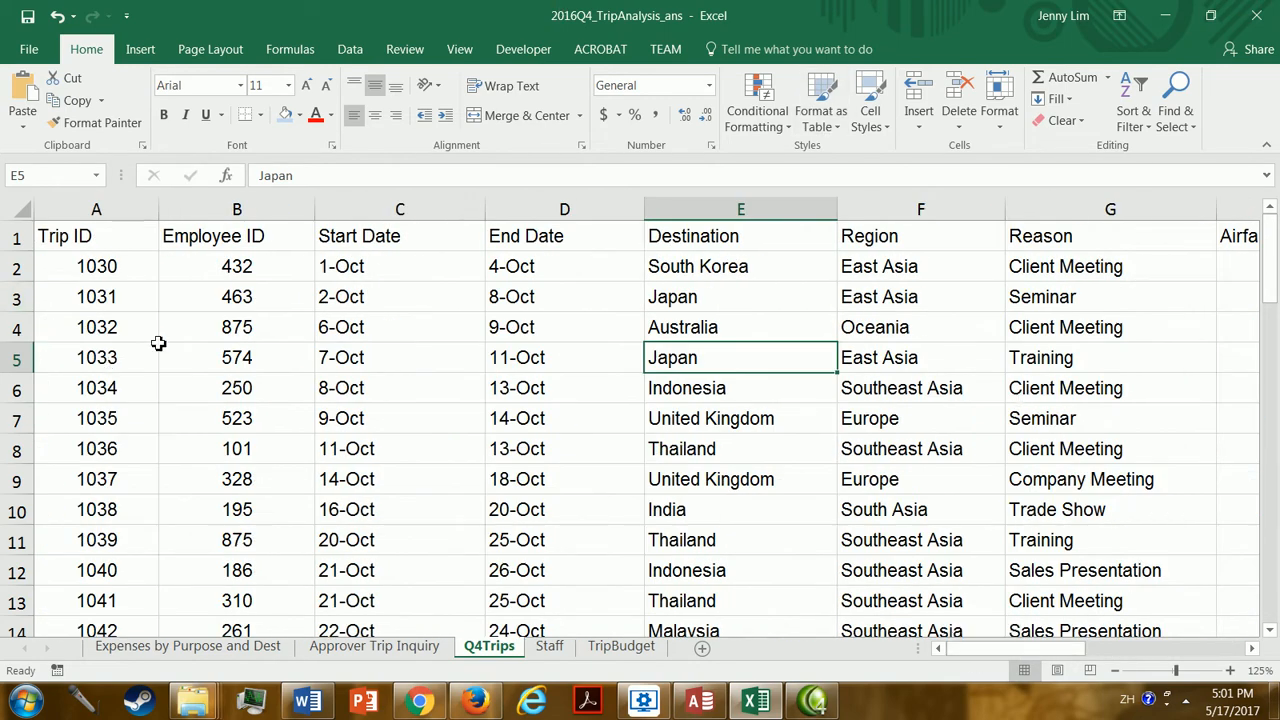
pyautogui.click(242, 279)
pyautogui.click(255, 328)
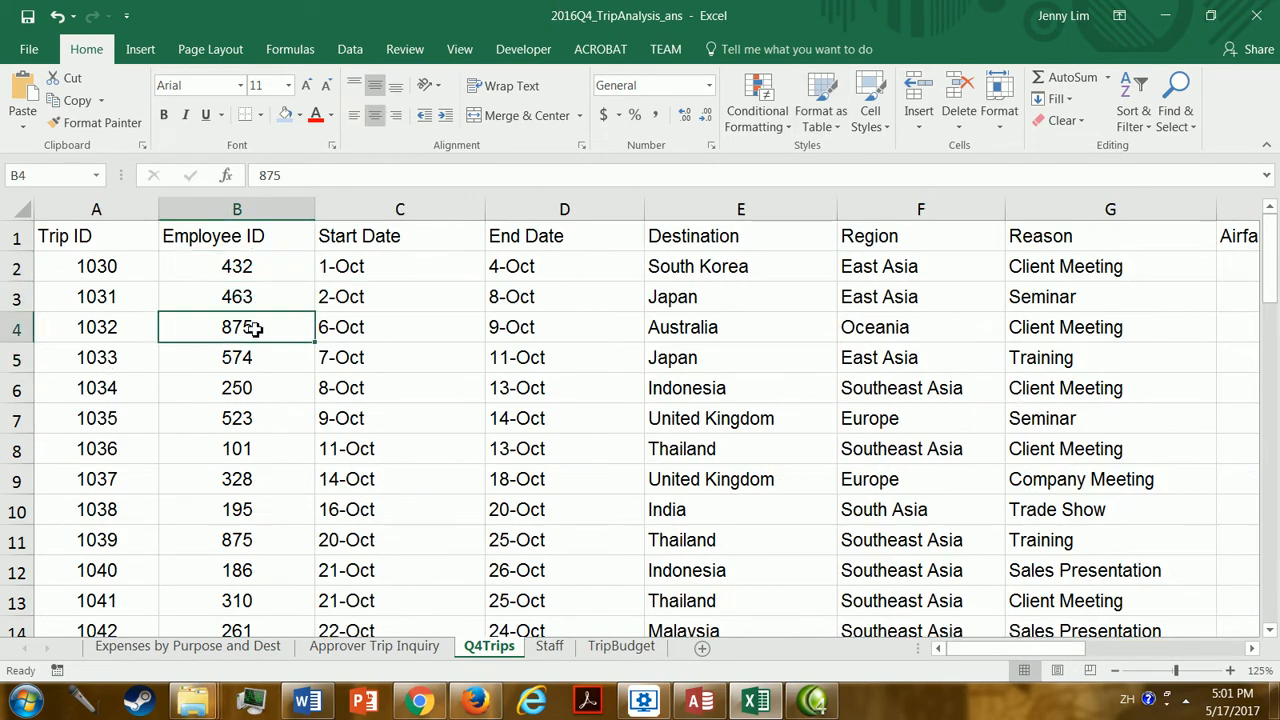
pyautogui.click(330, 323)
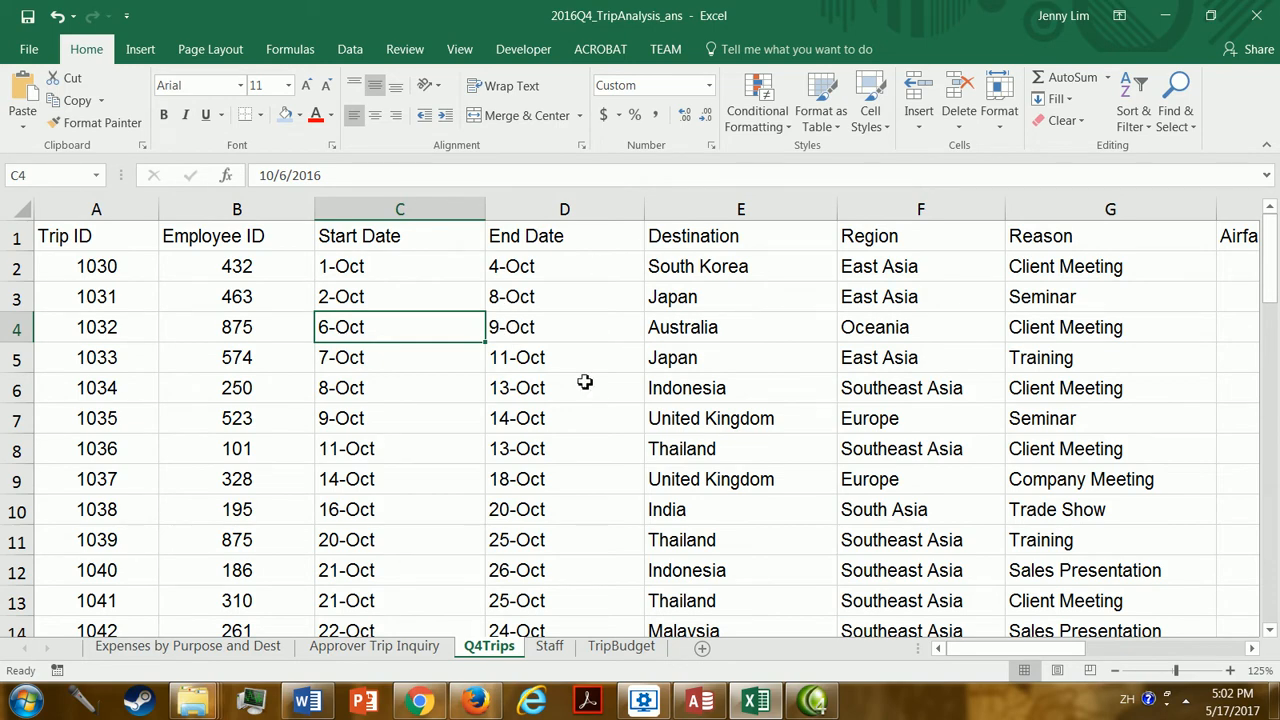
# - Check the Trip Expenses by Reason chart in the Word document, and return to the Q4Trips sheet in Excel
pyautogui.click(320, 704)
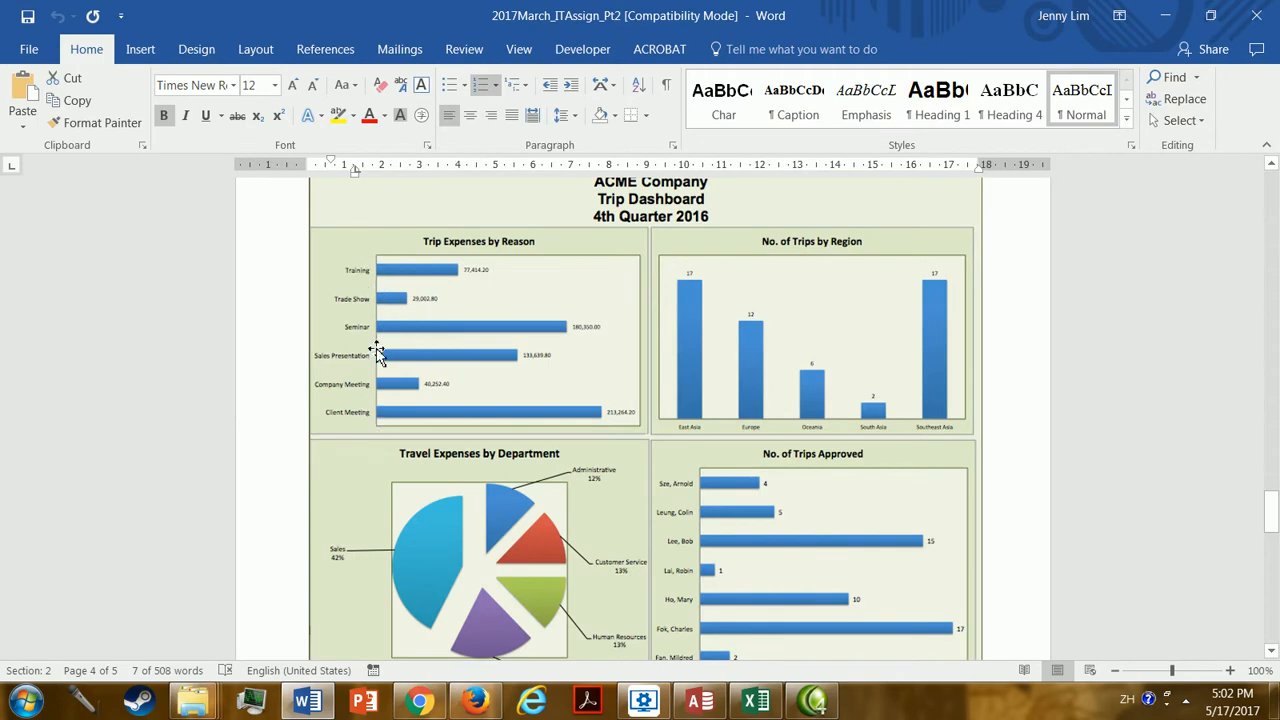
pyautogui.click(757, 703)
pyautogui.click(515, 362)
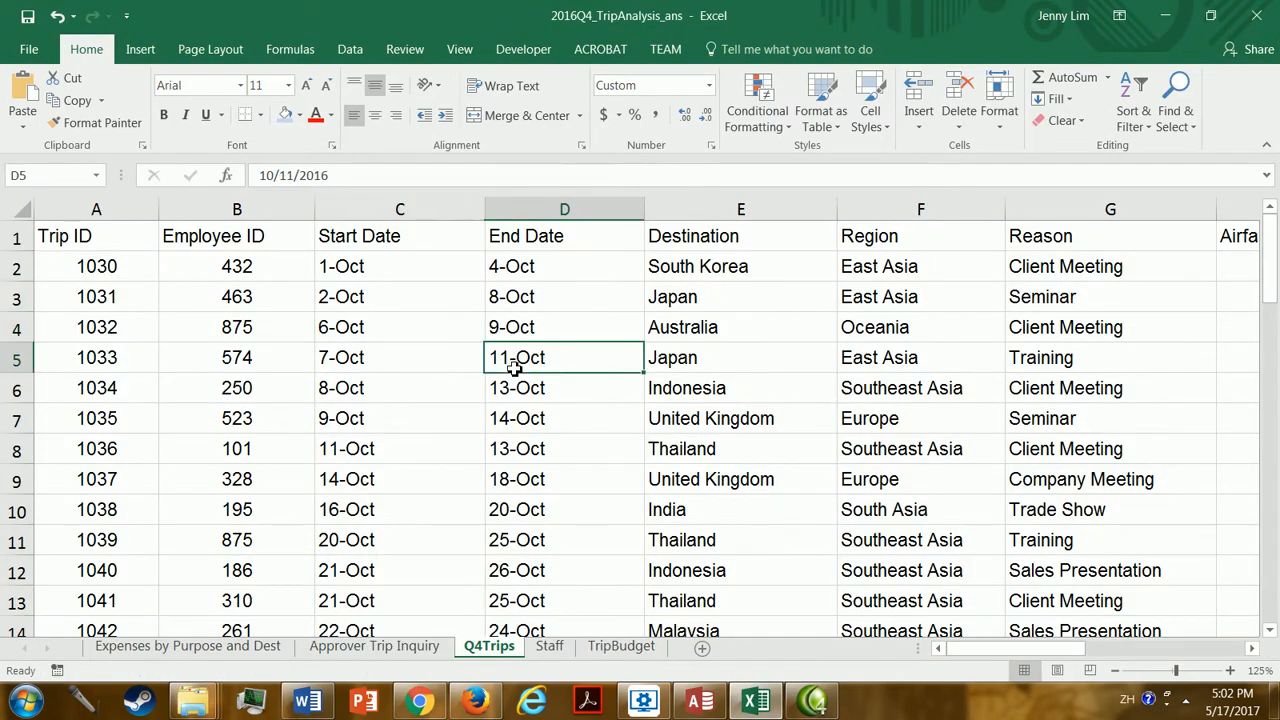
# - Examine the Reason and Total Amount columns of the trip data, including the formula in cell K2
pyautogui.click(1034, 206)
pyautogui.moveTo(1049, 234); pyautogui.dragTo(1078, 606)
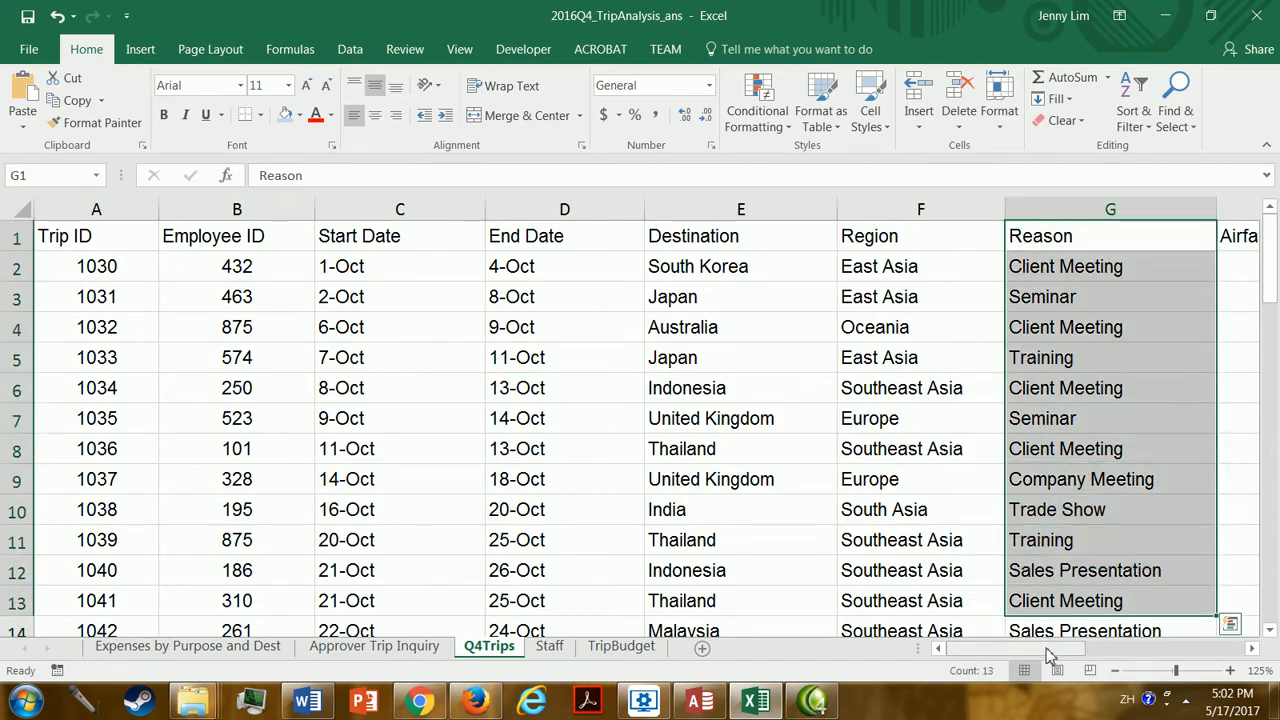
pyautogui.moveTo(1051, 650); pyautogui.dragTo(1174, 652)
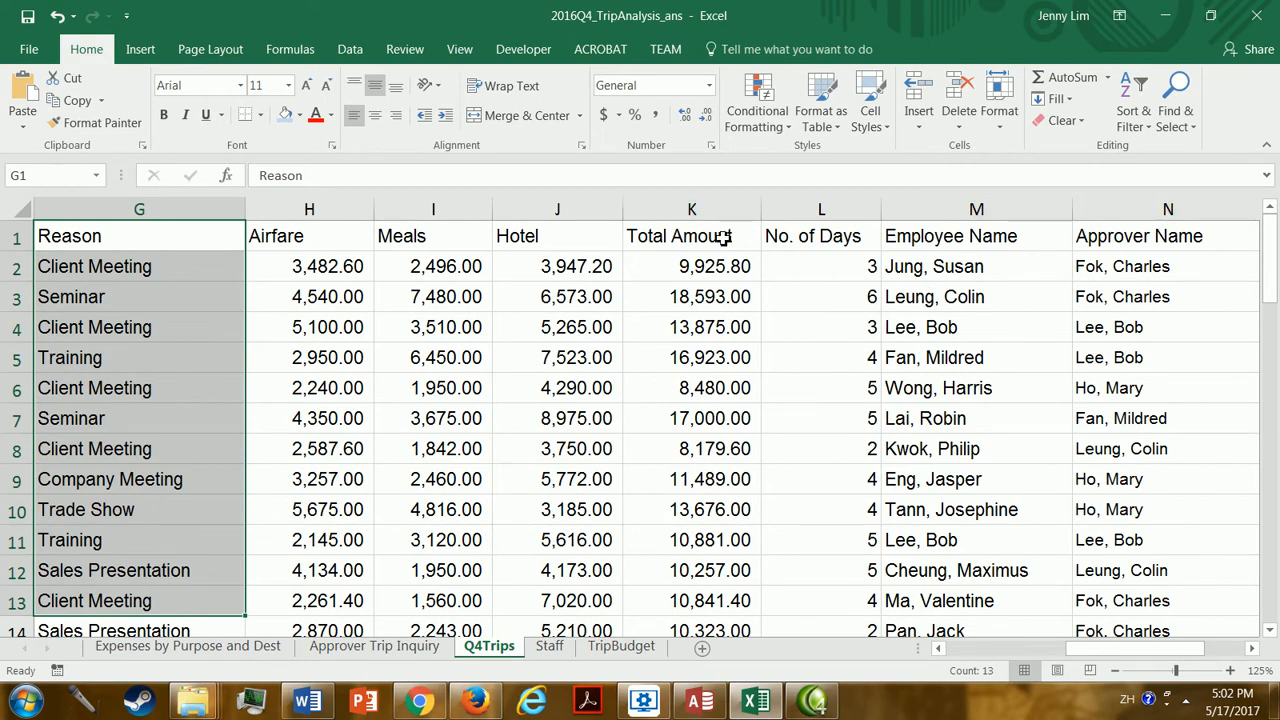
pyautogui.moveTo(722, 236); pyautogui.dragTo(700, 569)
pyautogui.click(694, 272)
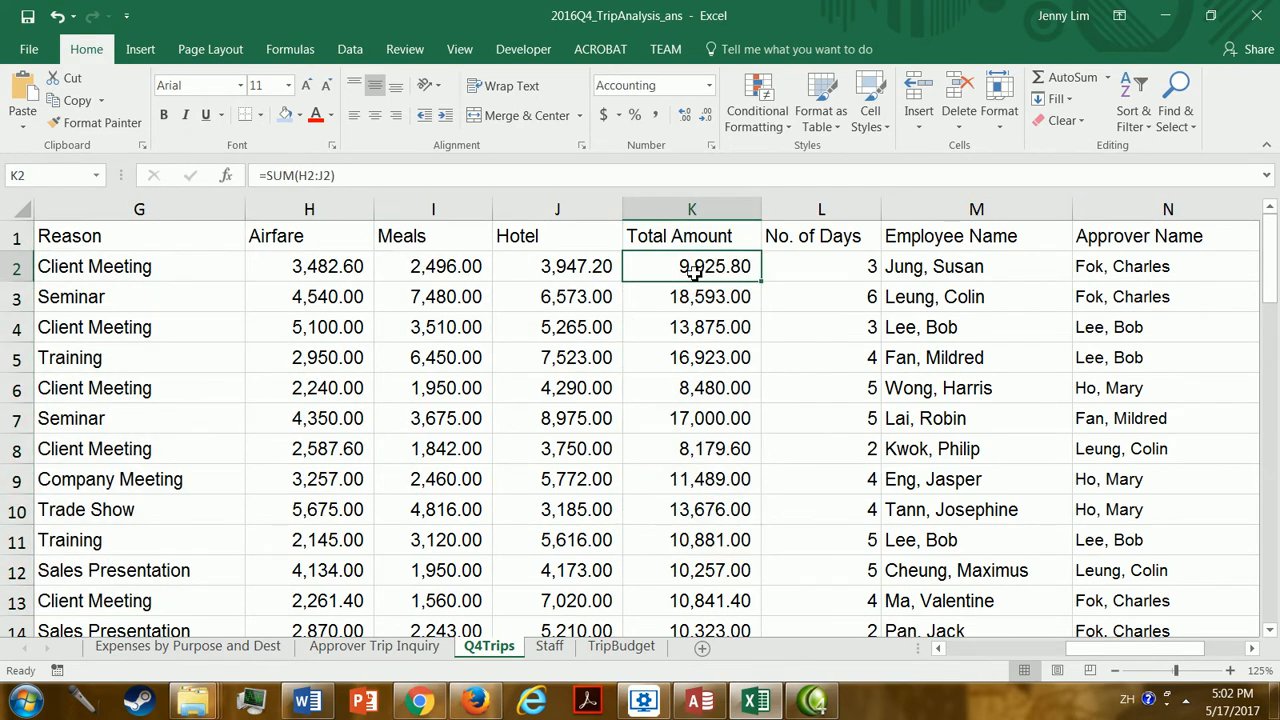
pyautogui.doubleClick(694, 272)
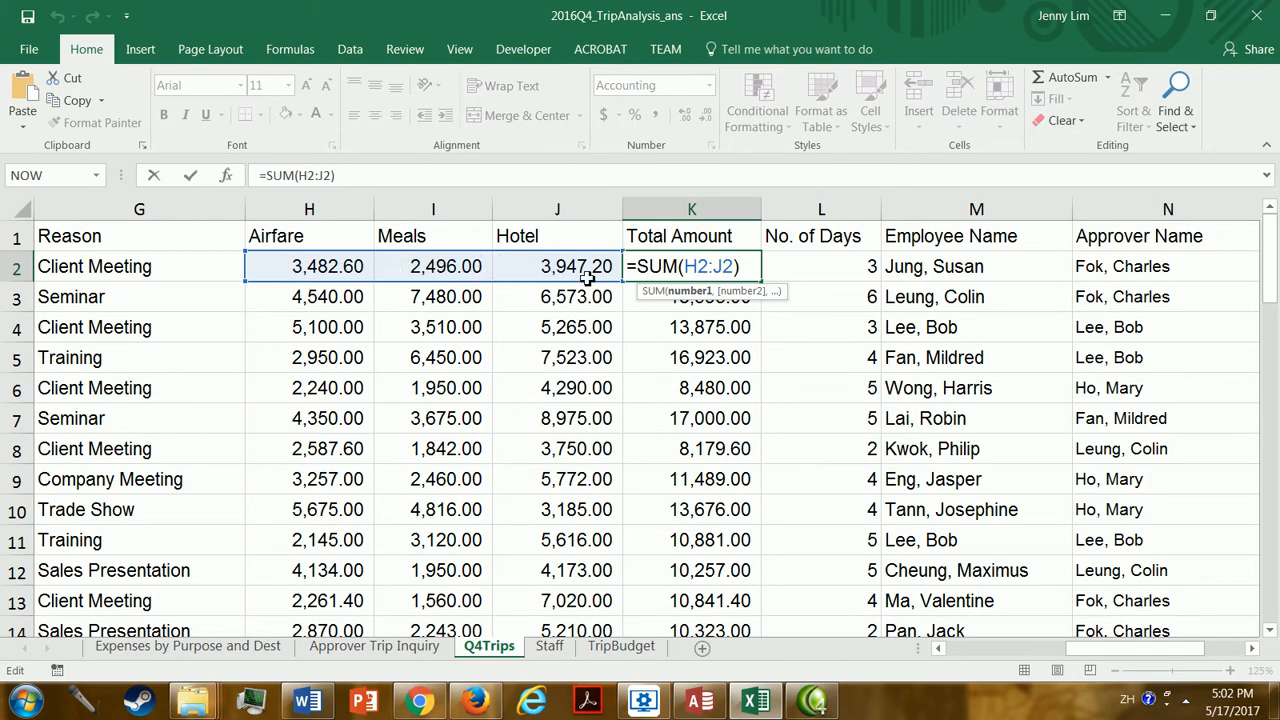
pyautogui.press('Return')
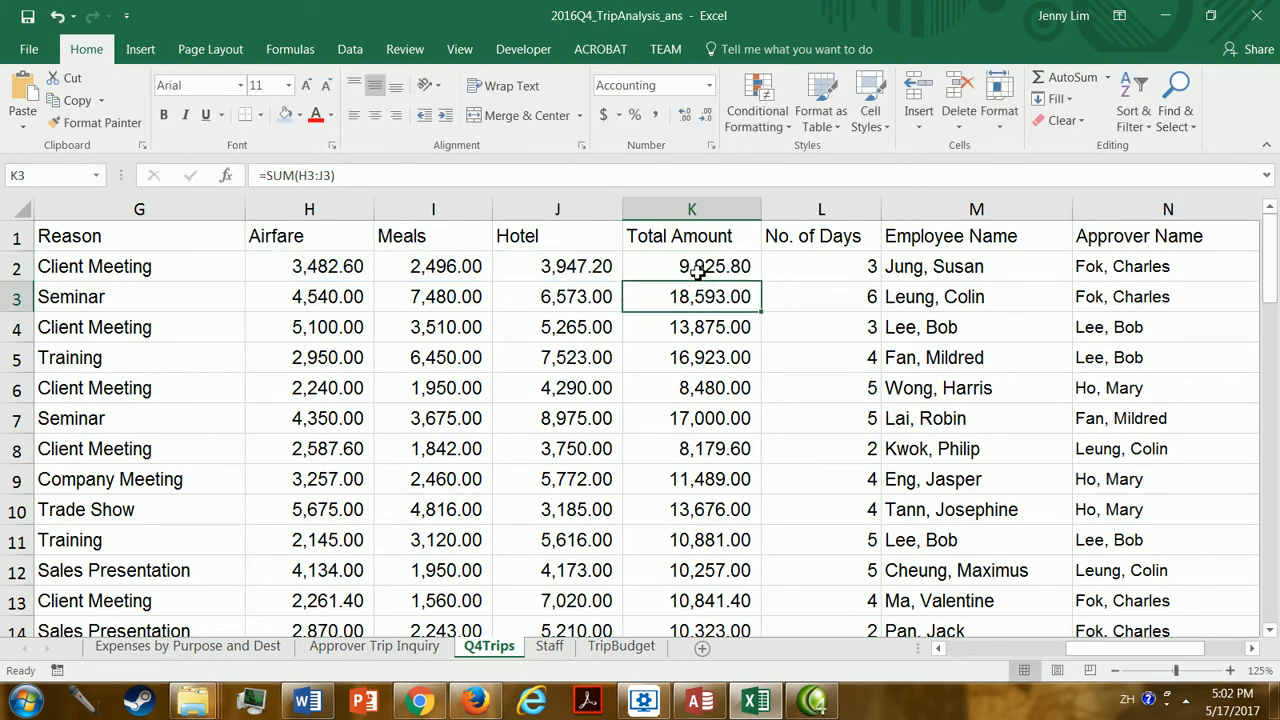
# - Create a PivotTable from the trip data range Q4Trips!$A$1:$O$55 on a new worksheet
pyautogui.click(983, 651)
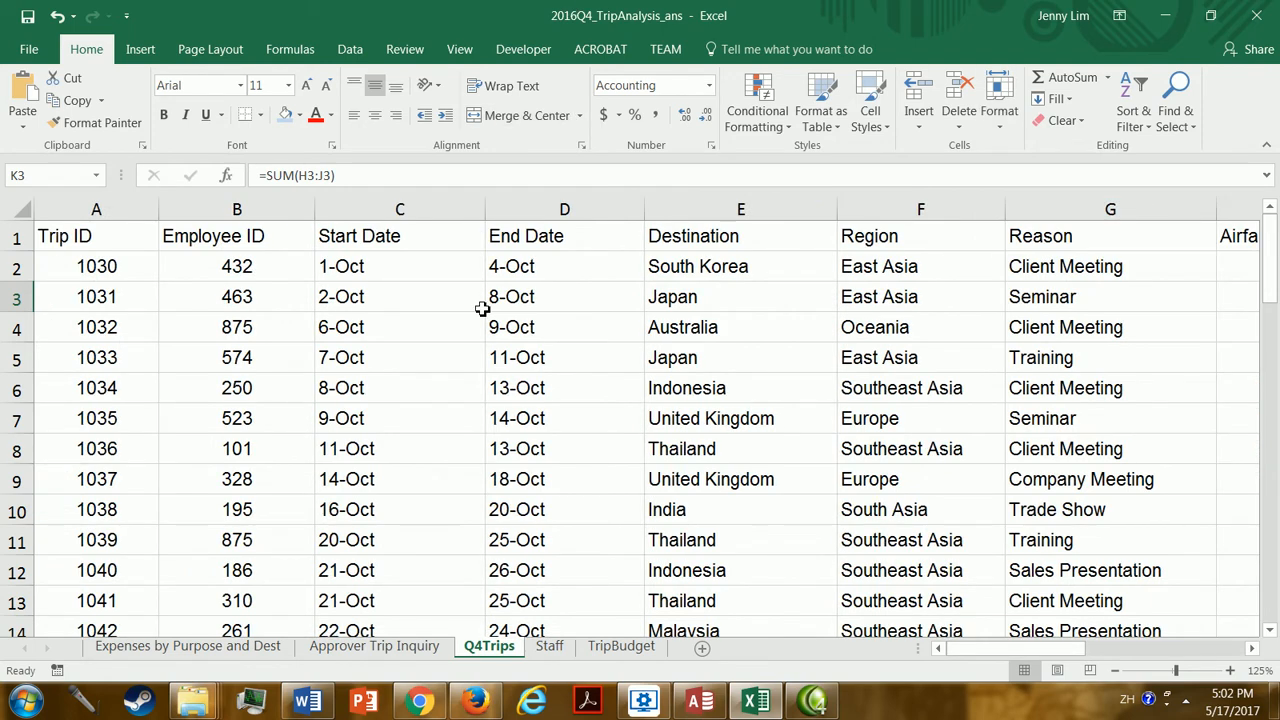
pyautogui.click(462, 297)
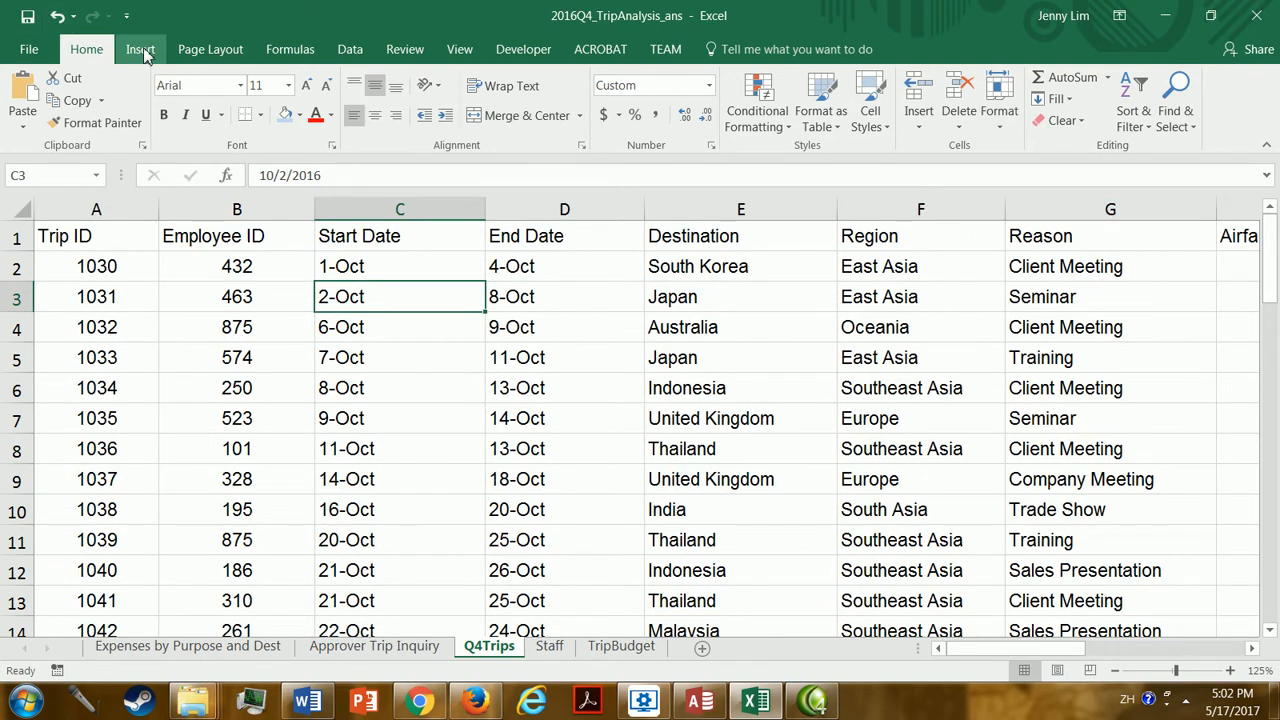
pyautogui.click(141, 50)
pyautogui.click(40, 115)
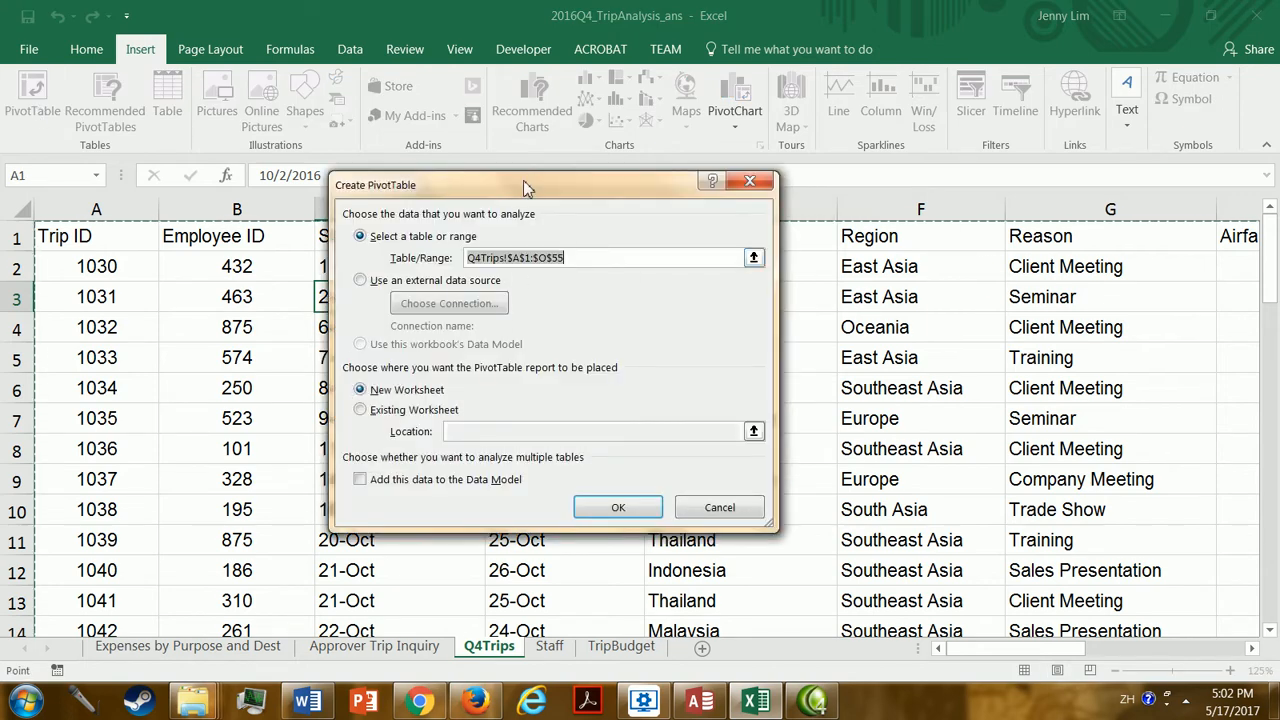
pyautogui.moveTo(530, 187); pyautogui.dragTo(764, 207)
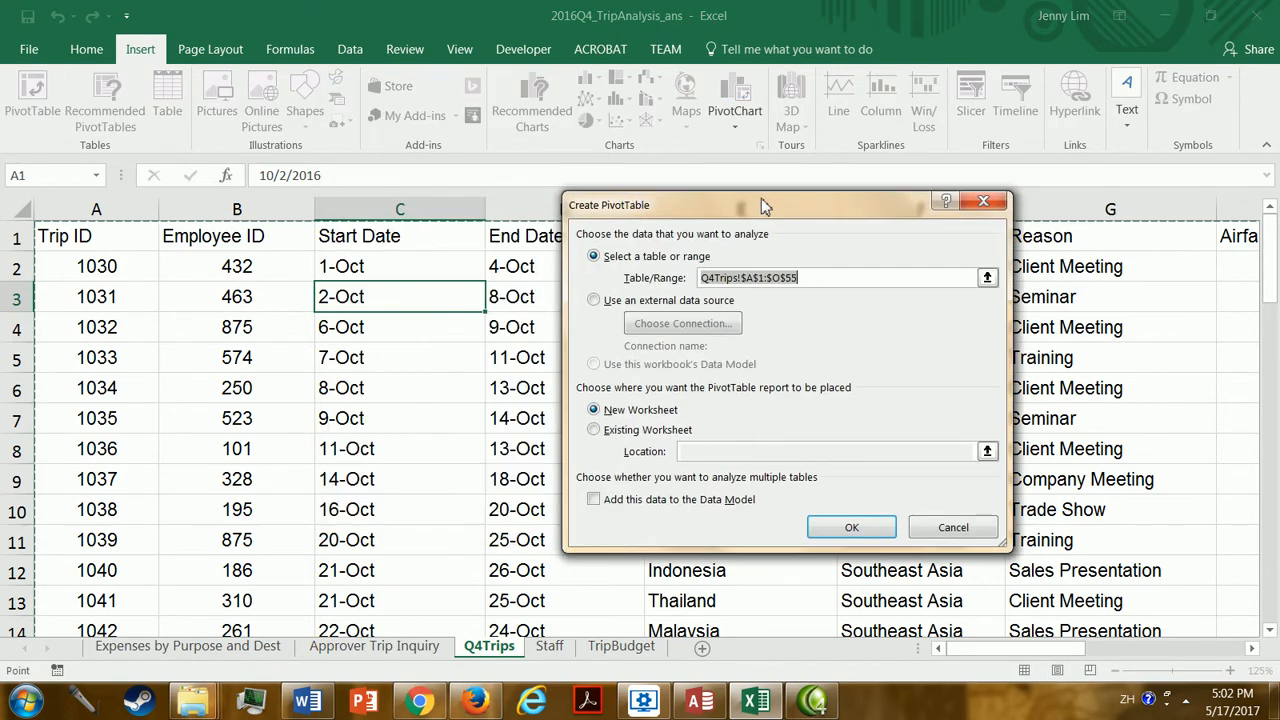
pyautogui.click(837, 277)
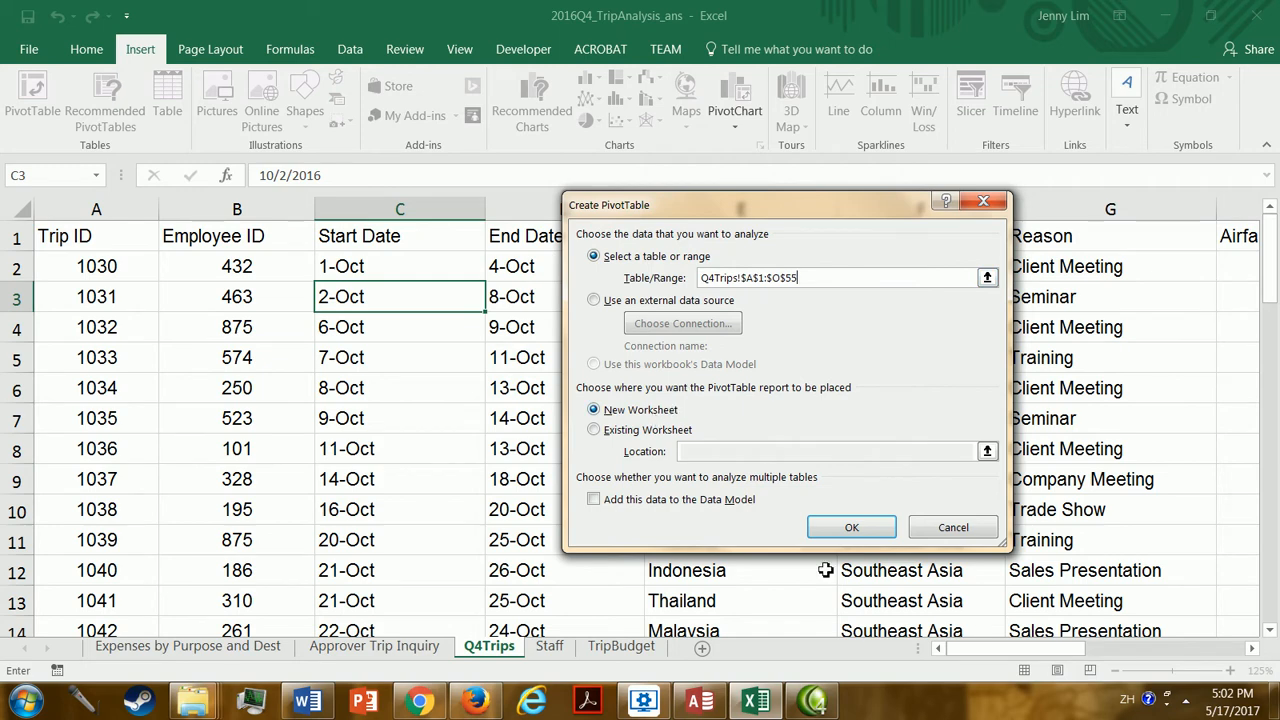
pyautogui.click(887, 529)
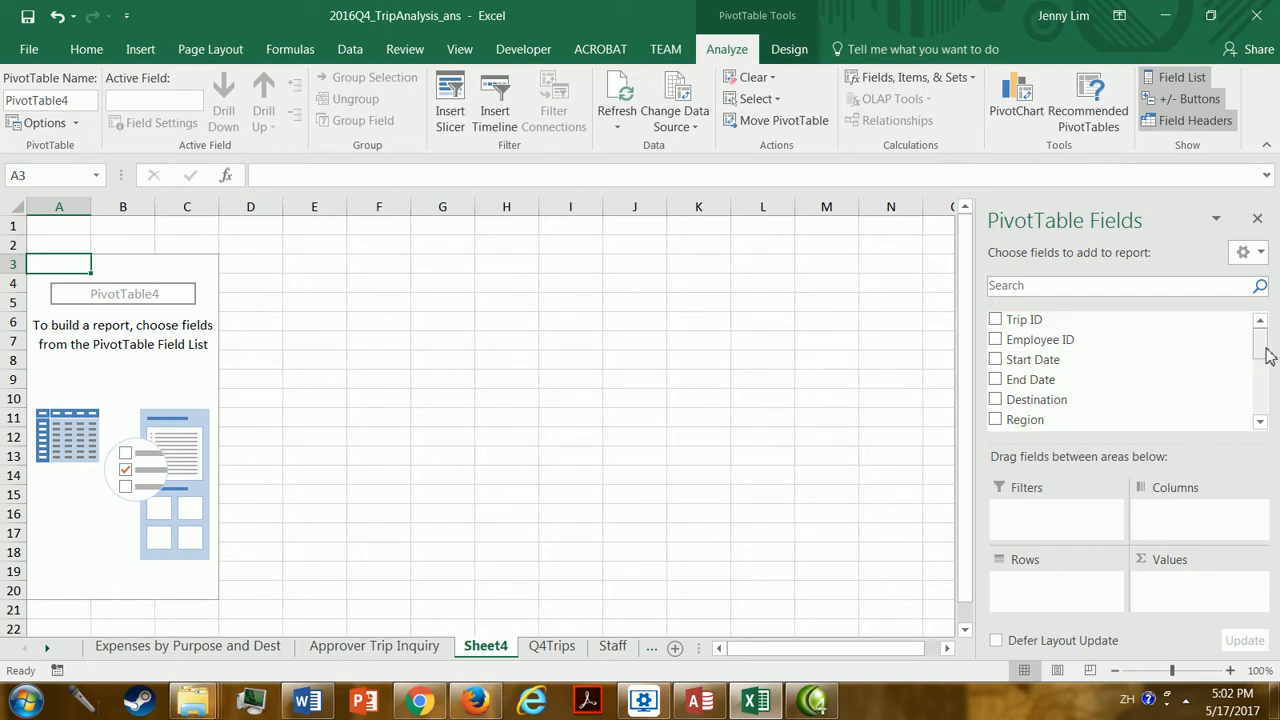
# - Add Reason as the PivotTable's row field and Total Amount as its summed value field
pyautogui.scroll(-1, 1262, 358)
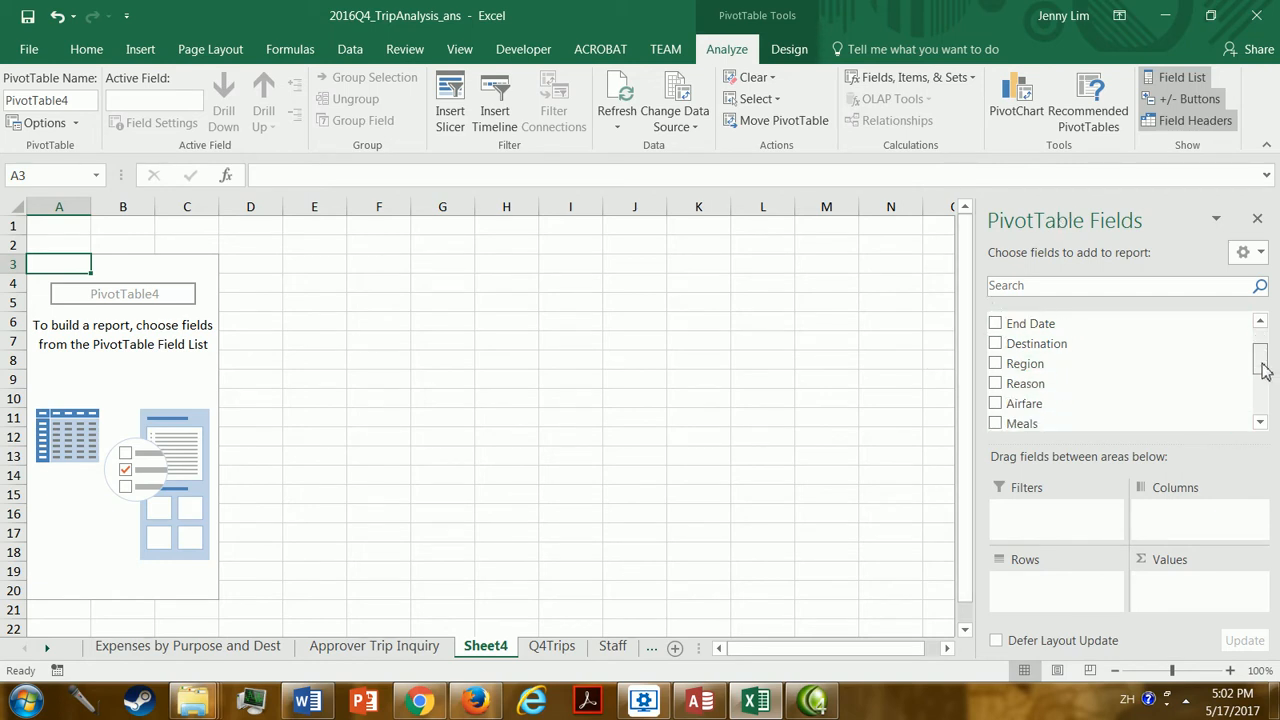
pyautogui.click(996, 385)
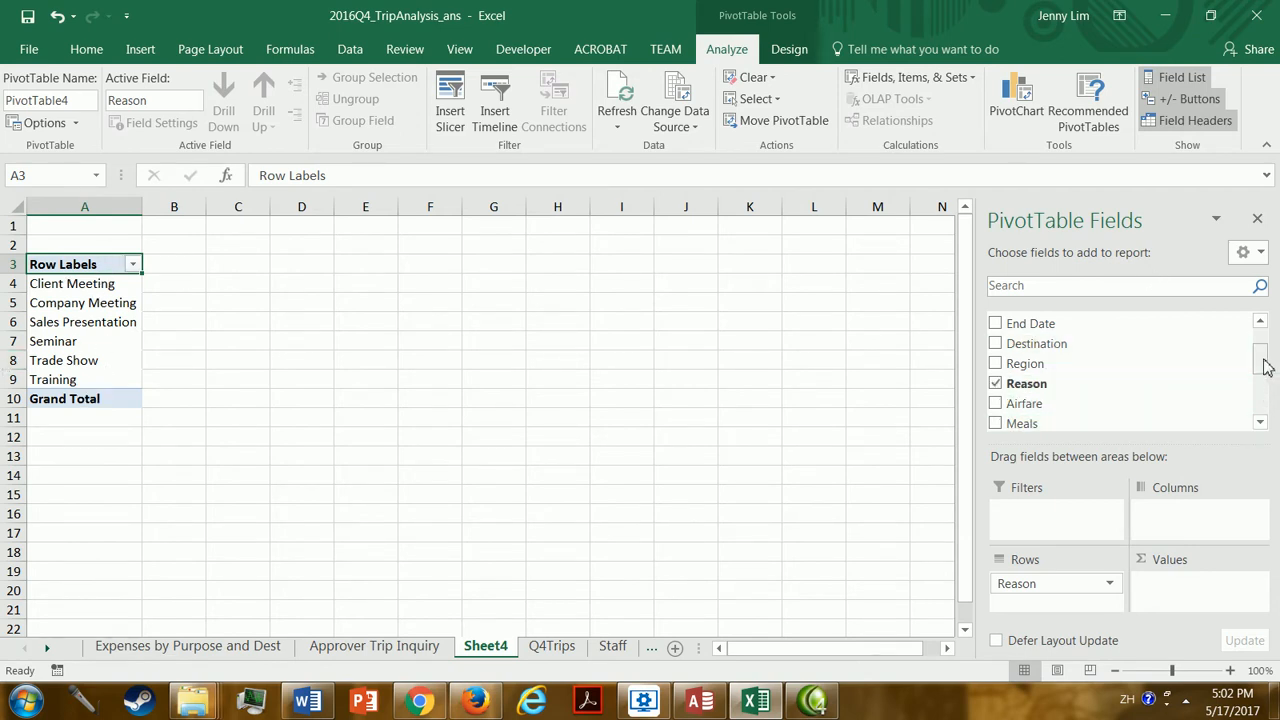
pyautogui.moveTo(1260, 371); pyautogui.dragTo(1260, 390)
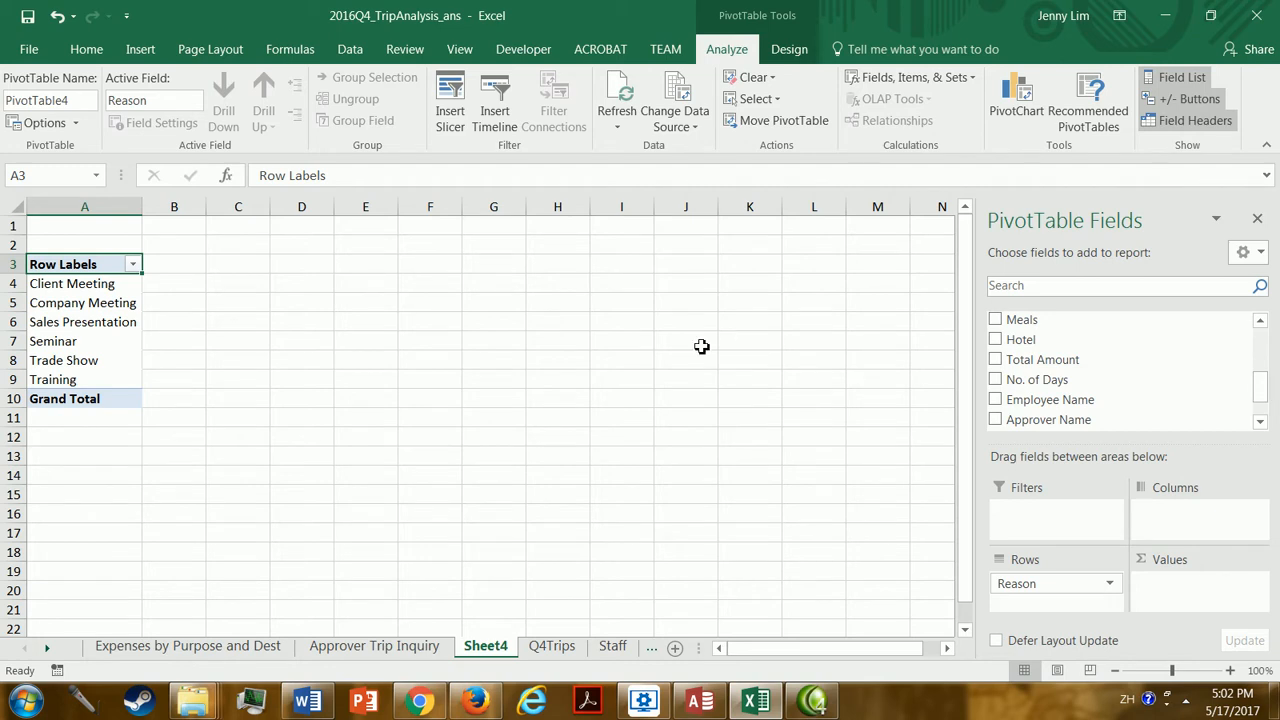
pyautogui.click(995, 359)
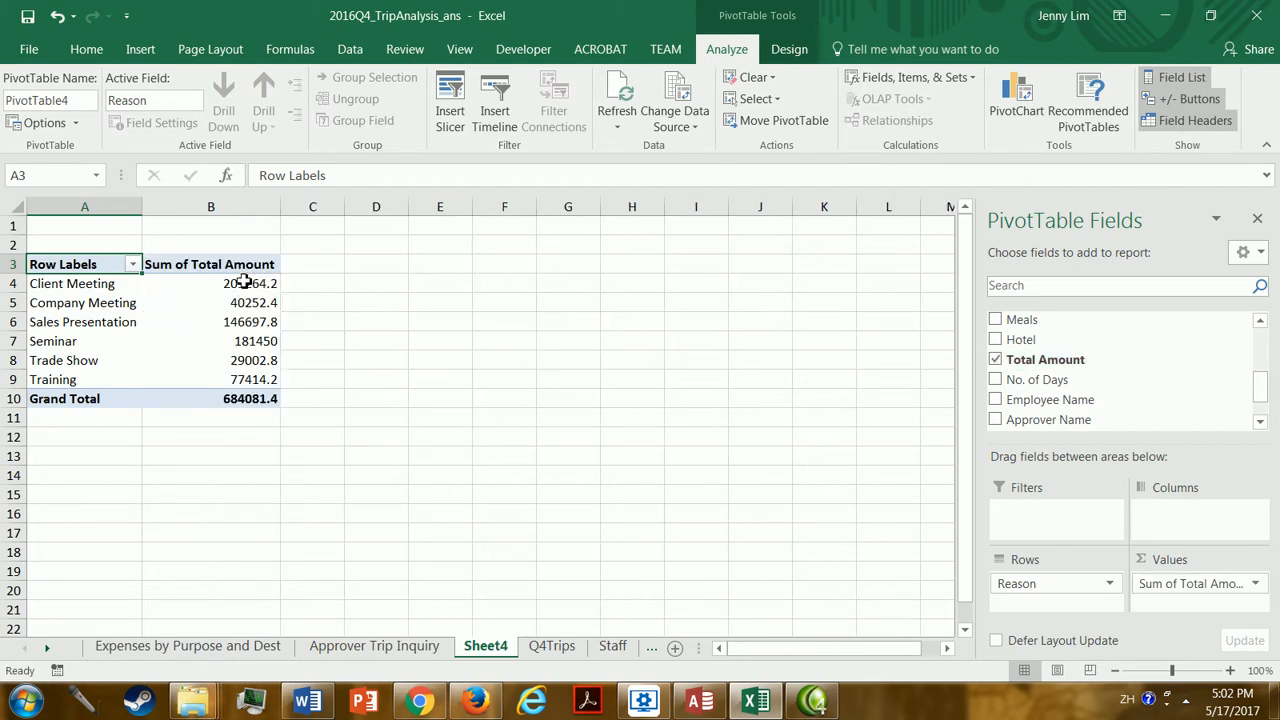
# - Apply the comma number format to the PivotTable's total amounts in B4:B10, including the grand total
pyautogui.moveTo(244, 283); pyautogui.dragTo(262, 398)
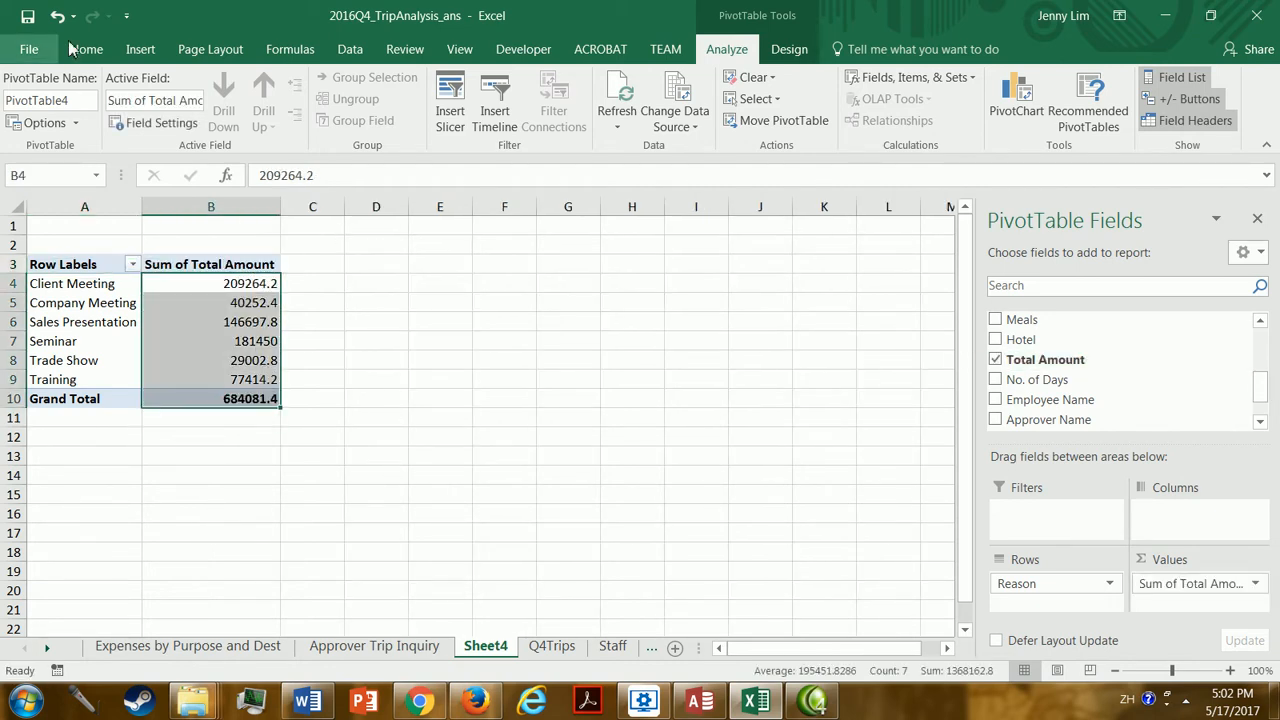
pyautogui.click(78, 50)
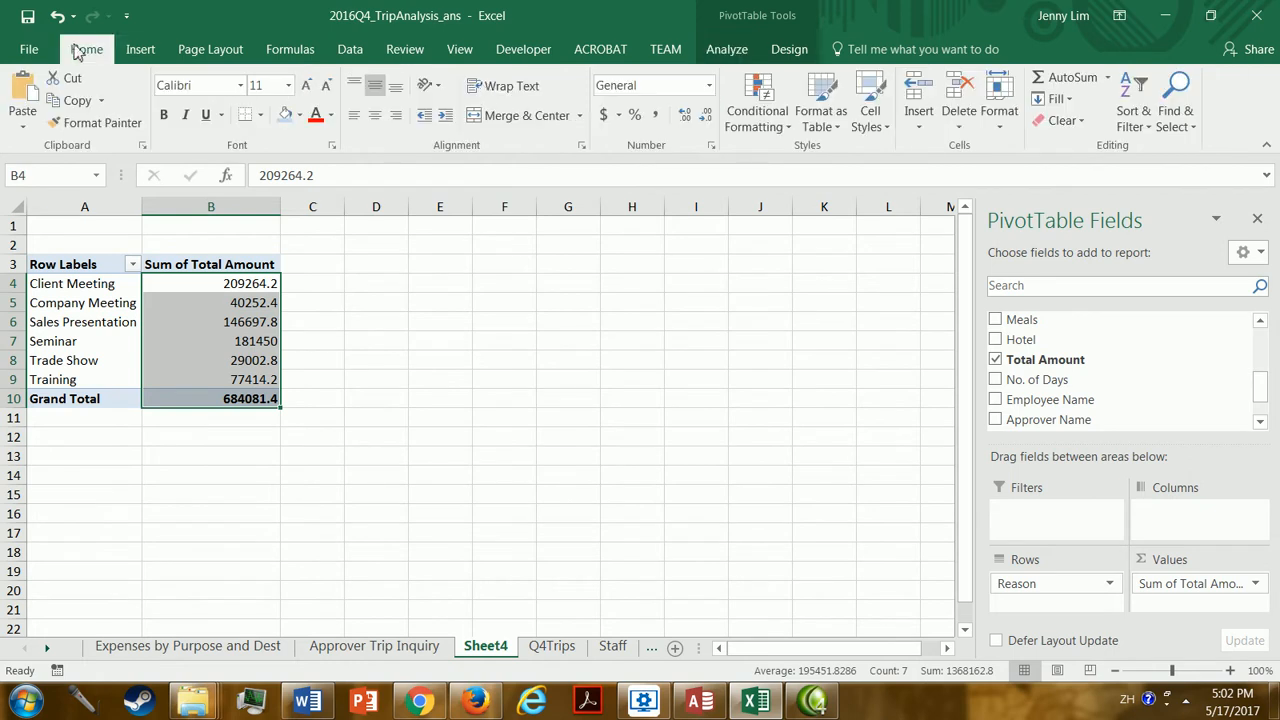
pyautogui.click(655, 115)
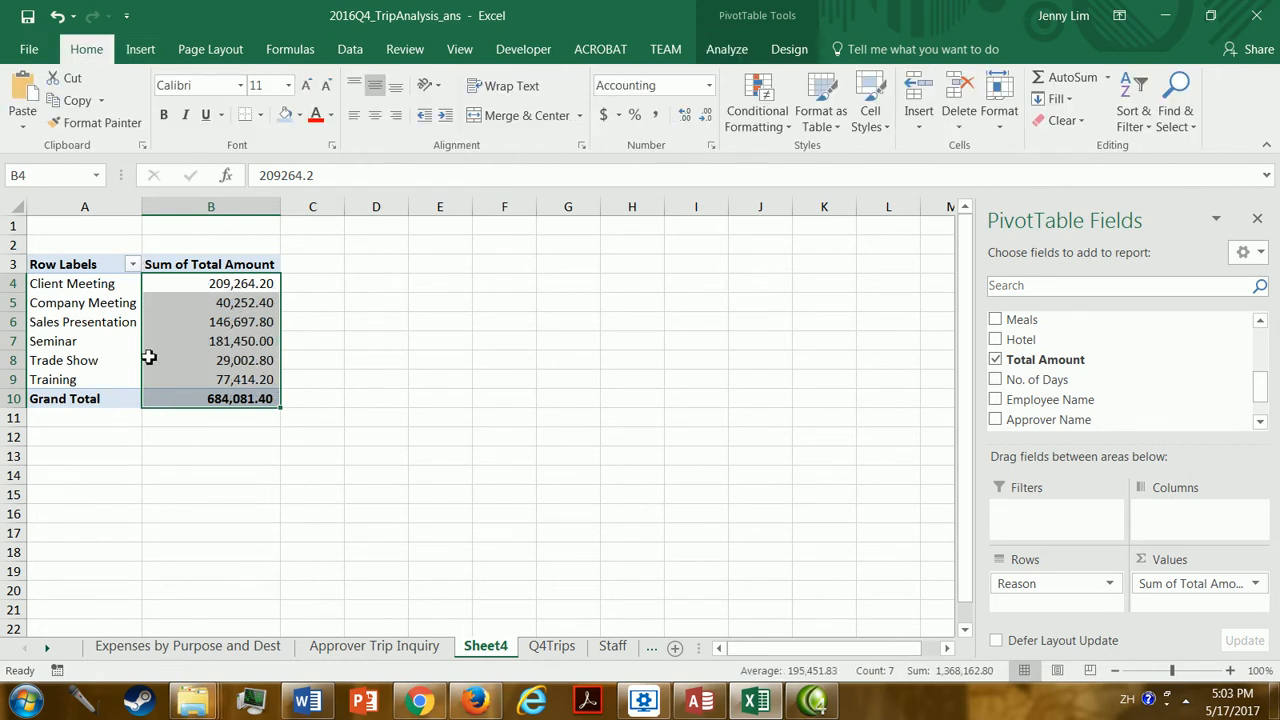
pyautogui.click(187, 341)
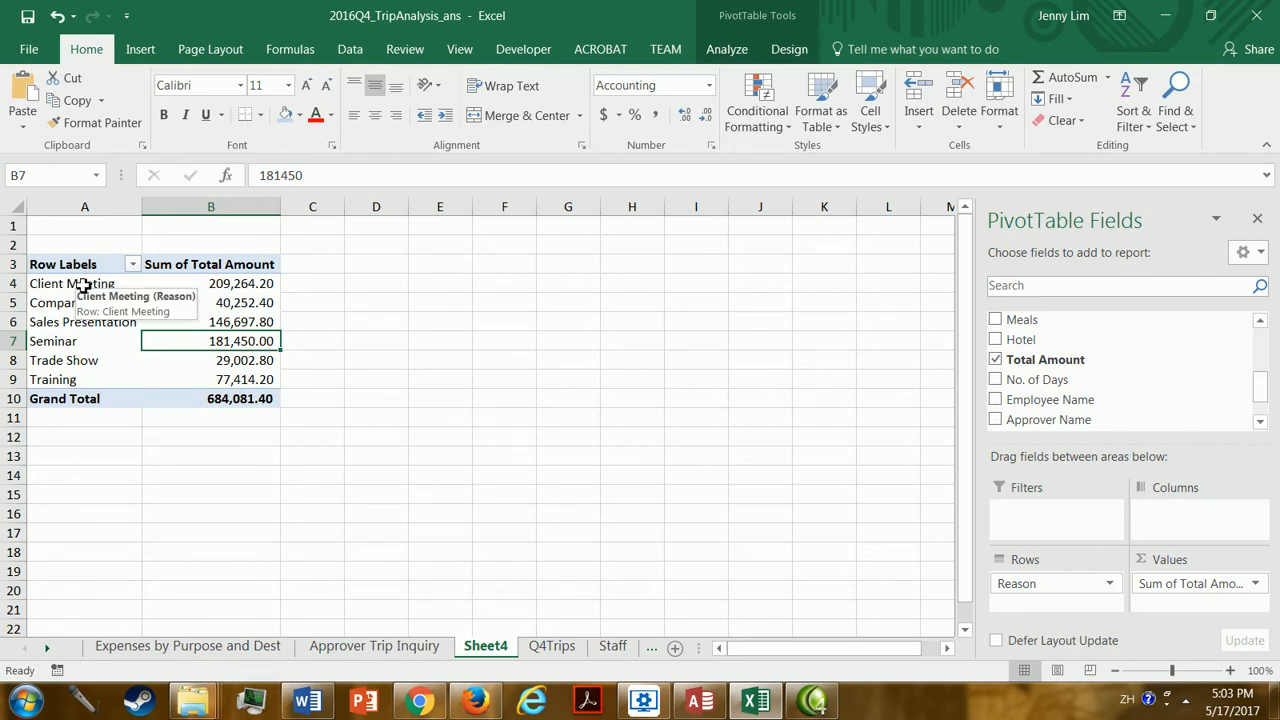
# - Insert a 2-D clustered bar PivotChart from the trip reasons and amounts in A4:B9, excluding the grand total
pyautogui.moveTo(78, 285); pyautogui.dragTo(191, 379)
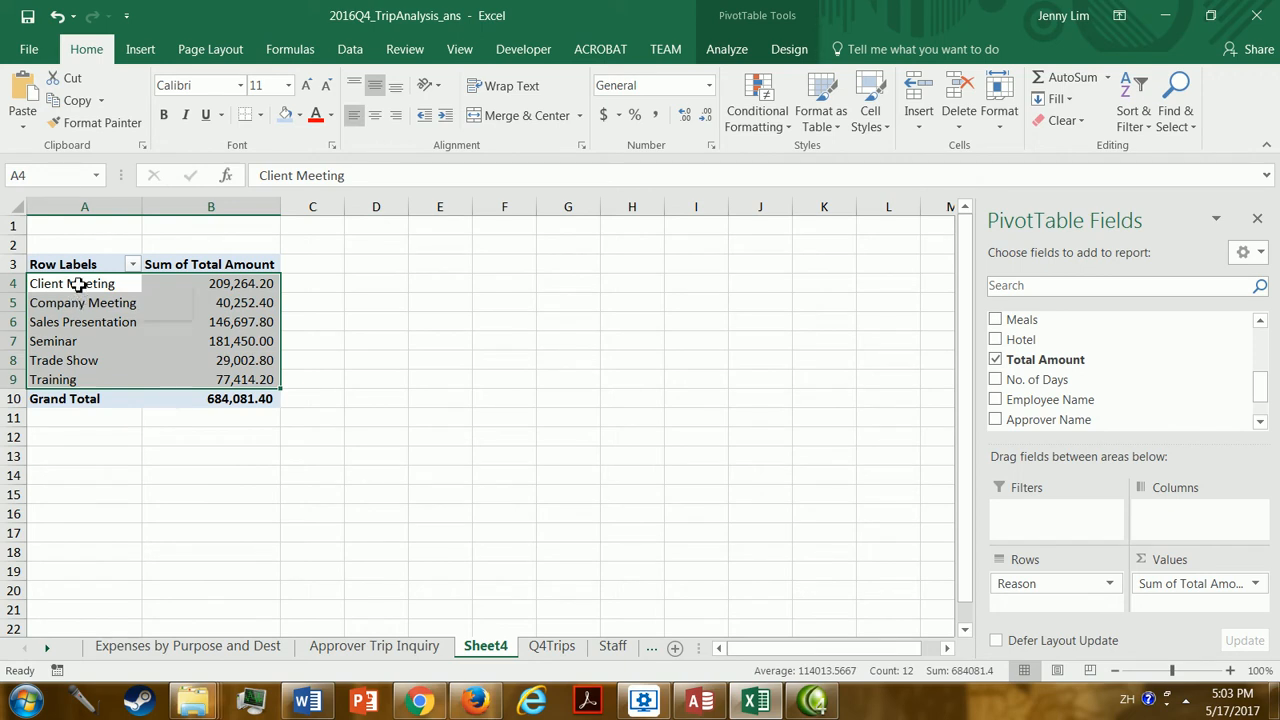
pyautogui.moveTo(78, 285); pyautogui.dragTo(218, 380)
pyautogui.click(141, 50)
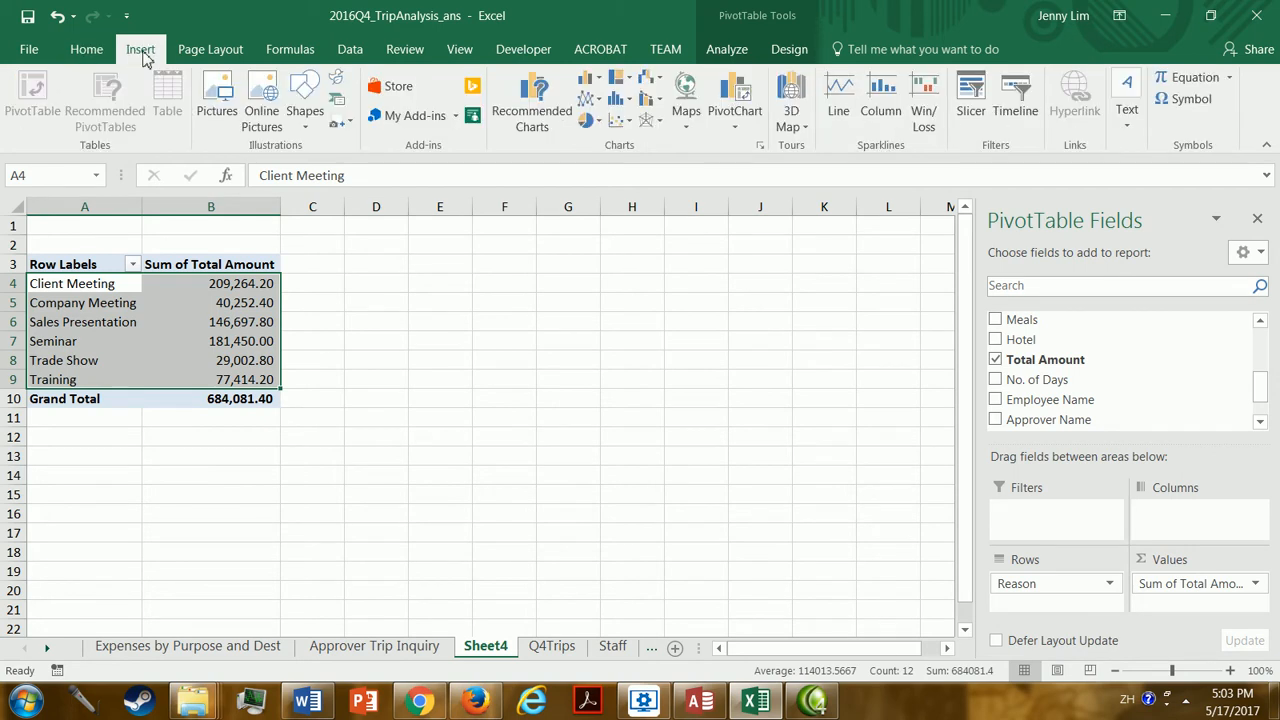
pyautogui.click(600, 80)
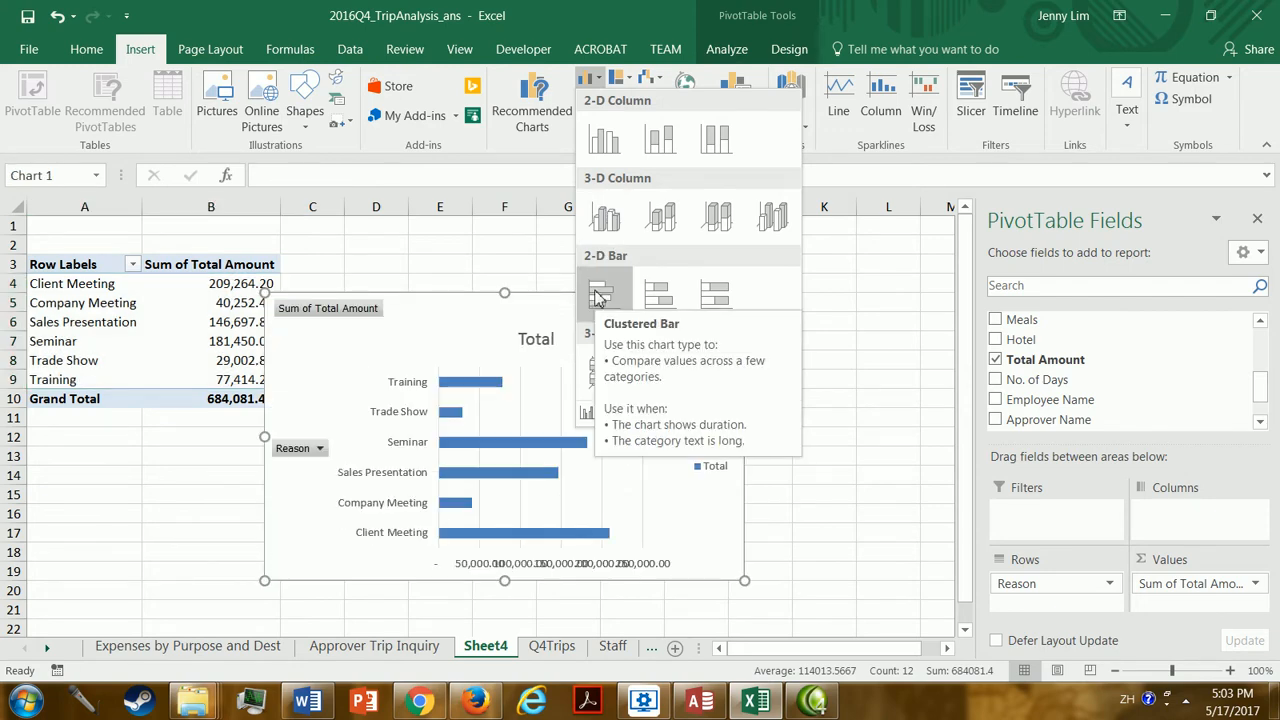
pyautogui.click(598, 293)
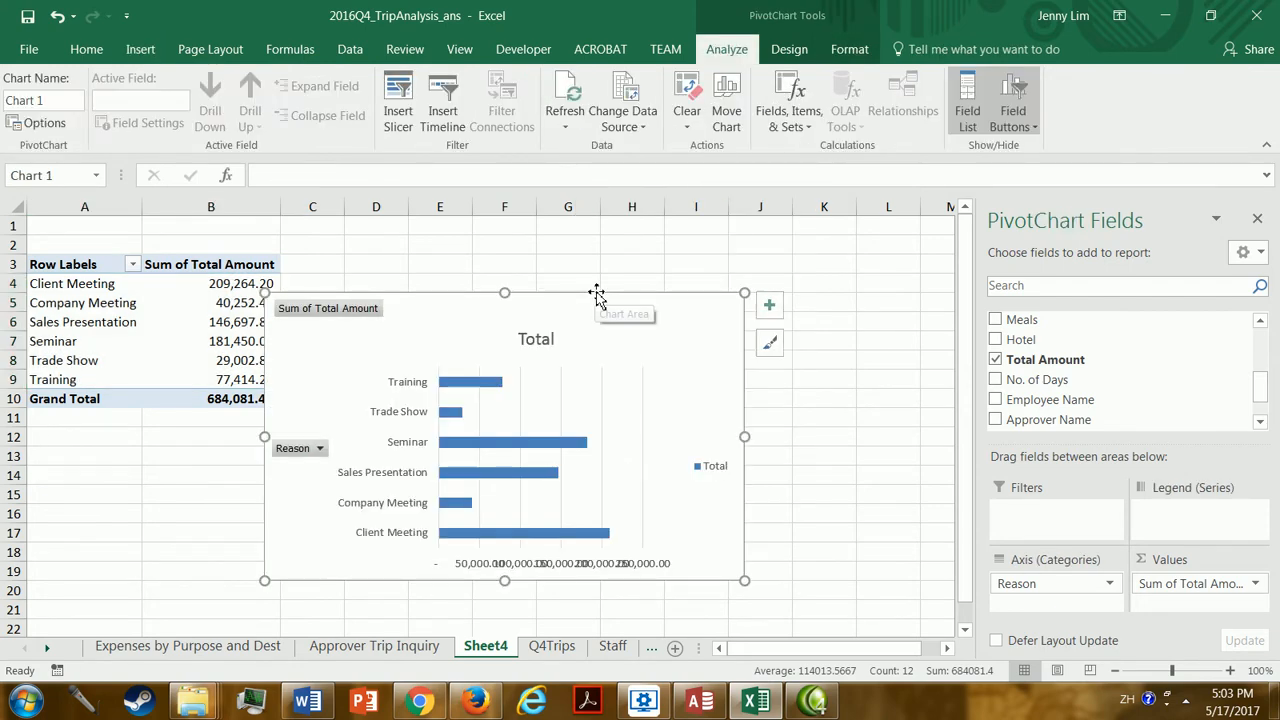
# - Move the chart to the sheet's left edge from row 2 and enlarge it to cover about A2:I20
pyautogui.moveTo(538, 296); pyautogui.dragTo(301, 239)
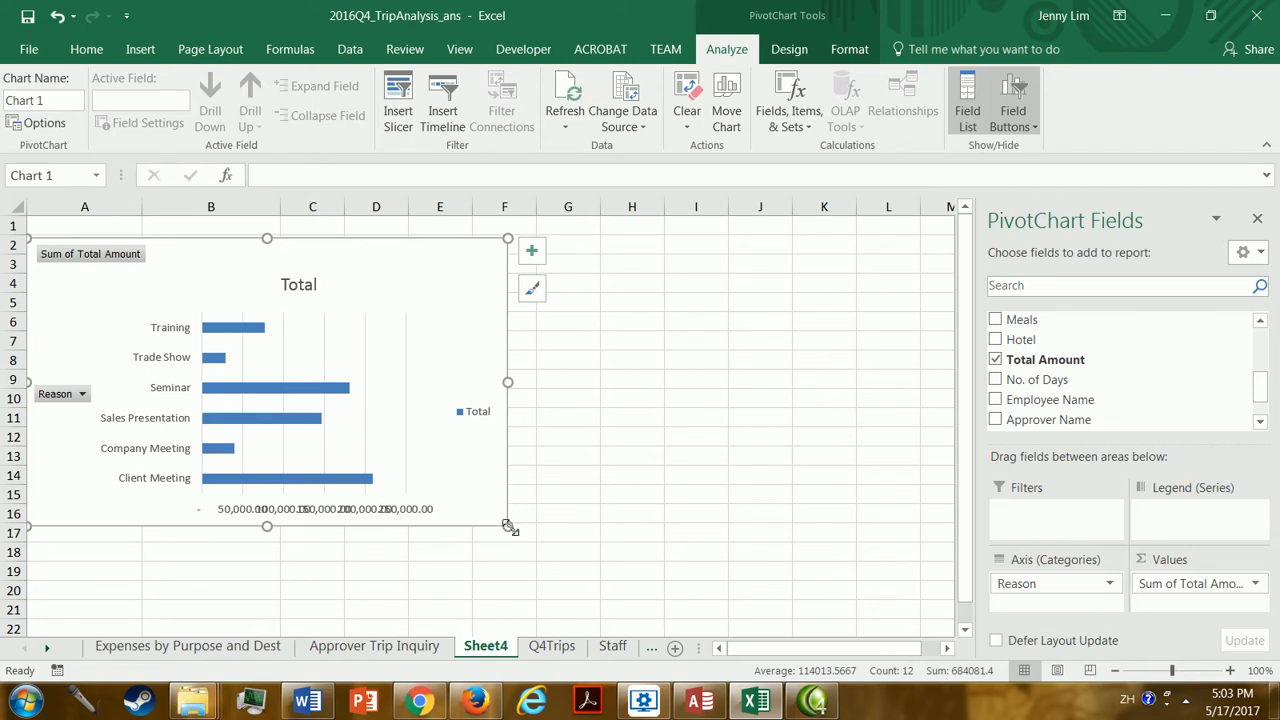
pyautogui.moveTo(508, 526)
pyautogui.mouseDown()
pyautogui.moveTo(606, 537)
pyautogui.moveTo(631, 566)
pyautogui.moveTo(588, 558)
pyautogui.mouseUp()
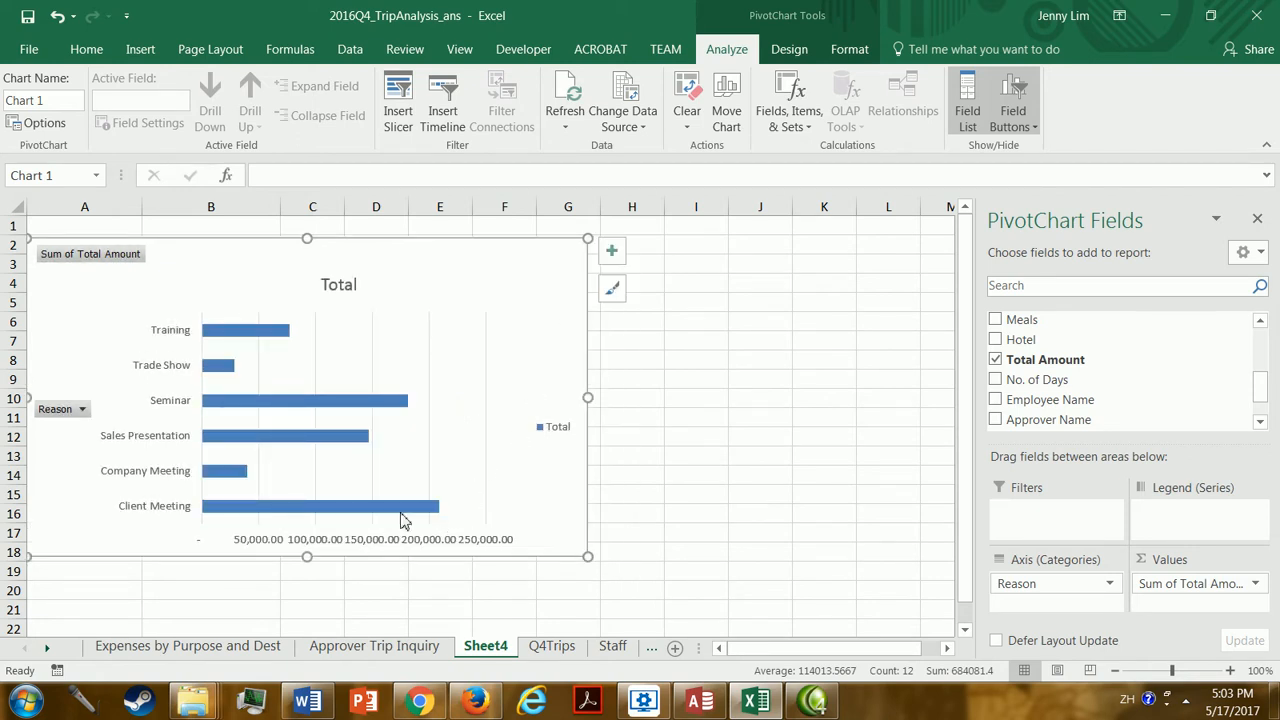
pyautogui.moveTo(586, 556); pyautogui.dragTo(695, 596)
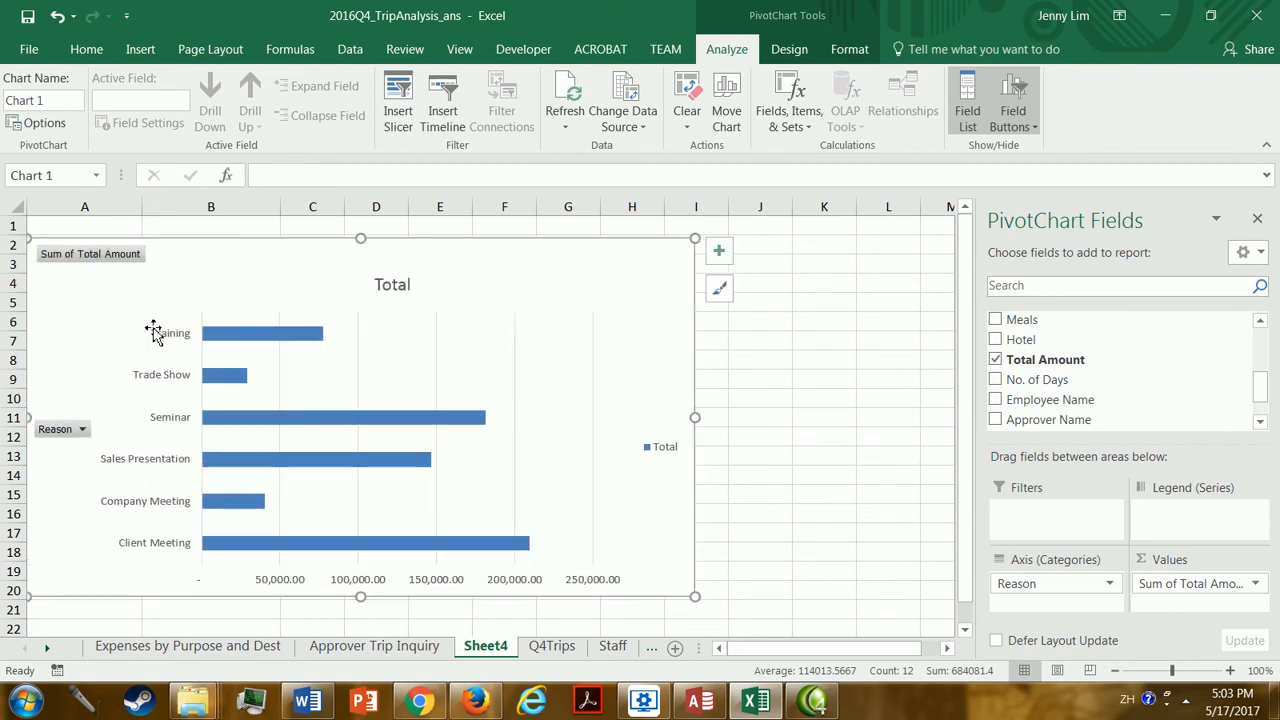
# - Filter the chart's Reason field to only Sales Presentation and Seminar
pyautogui.click(83, 429)
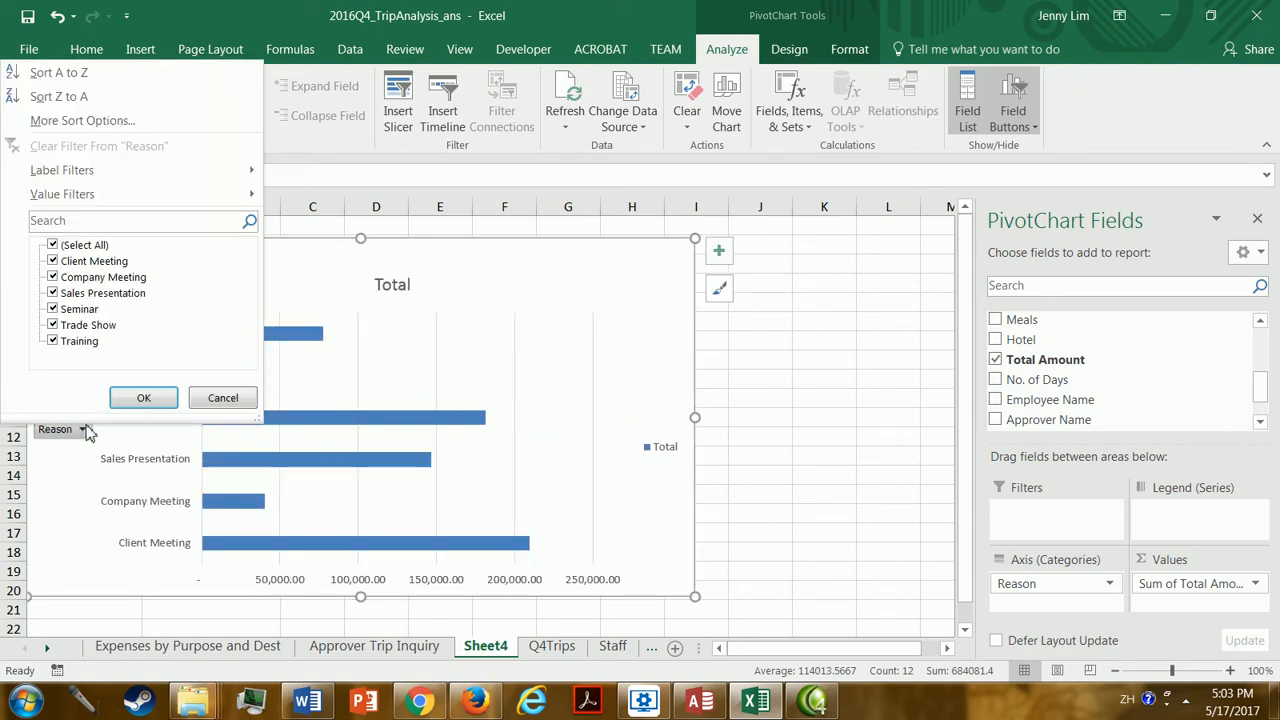
pyautogui.click(60, 249)
pyautogui.click(55, 293)
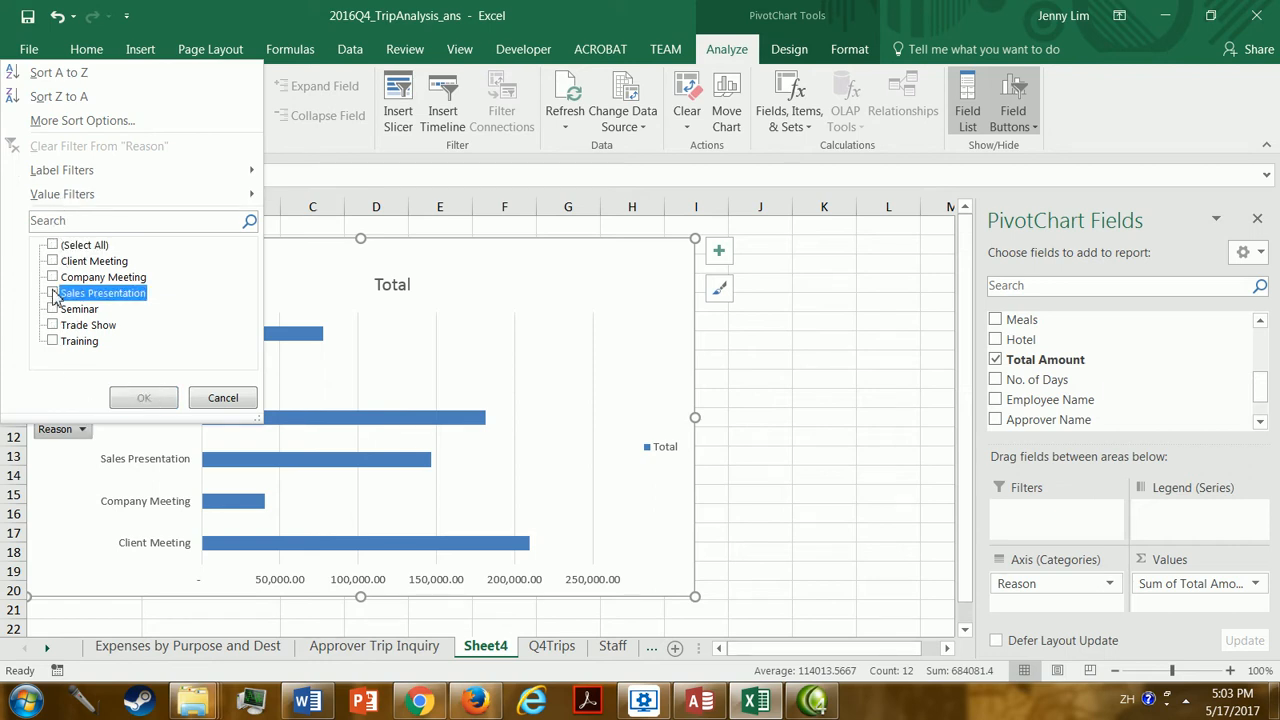
pyautogui.click(55, 310)
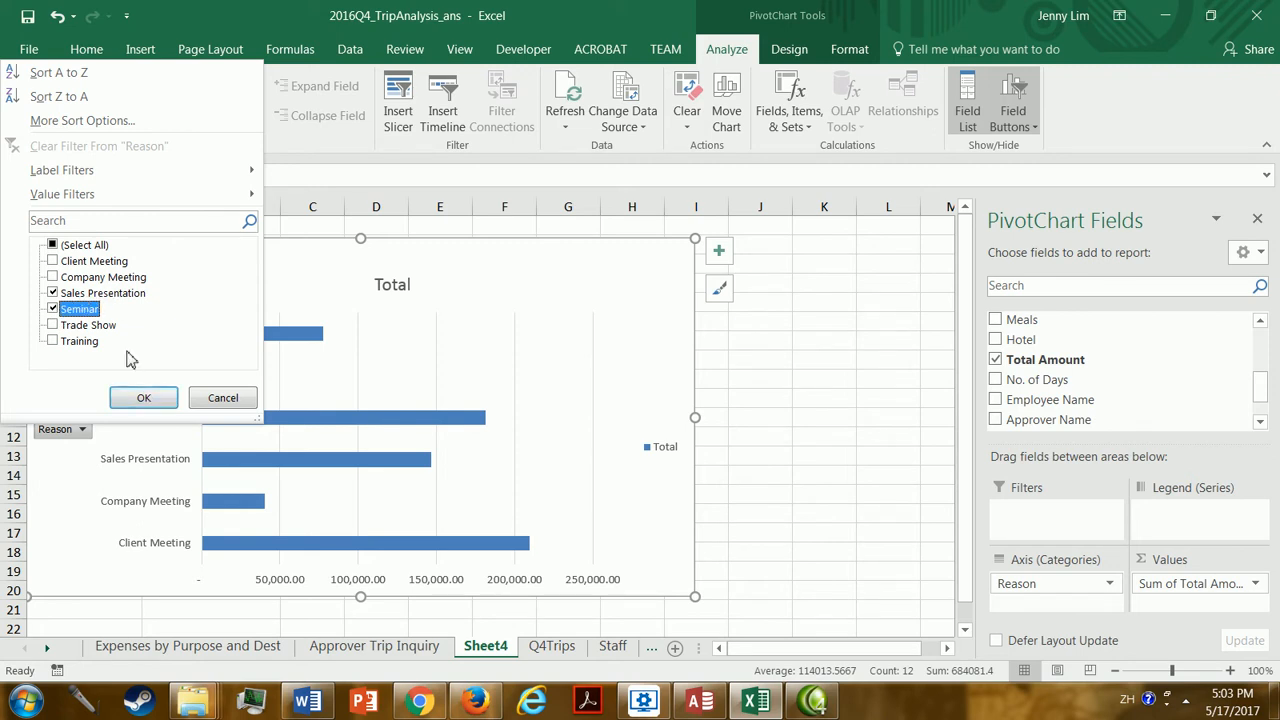
pyautogui.click(146, 399)
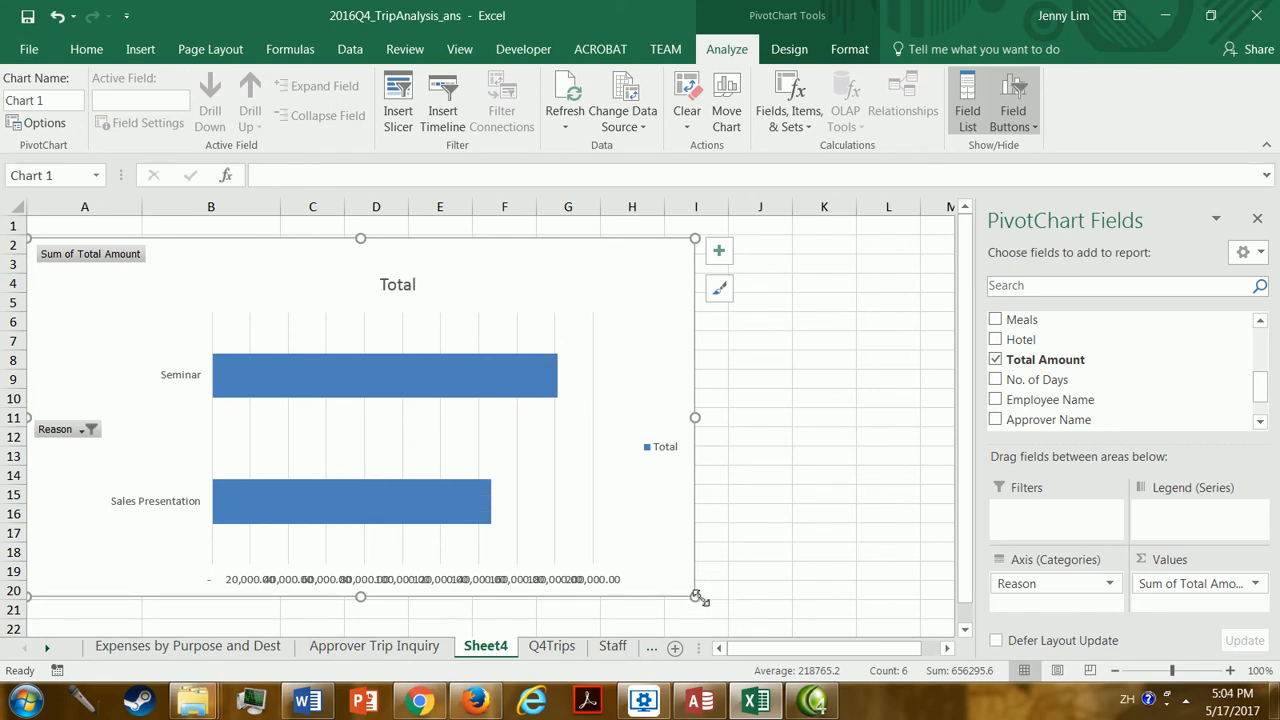
# - Enlarge the chart to about A2:J21 and reselect all reasons in its Reason filter
pyautogui.moveTo(695, 600); pyautogui.dragTo(766, 614)
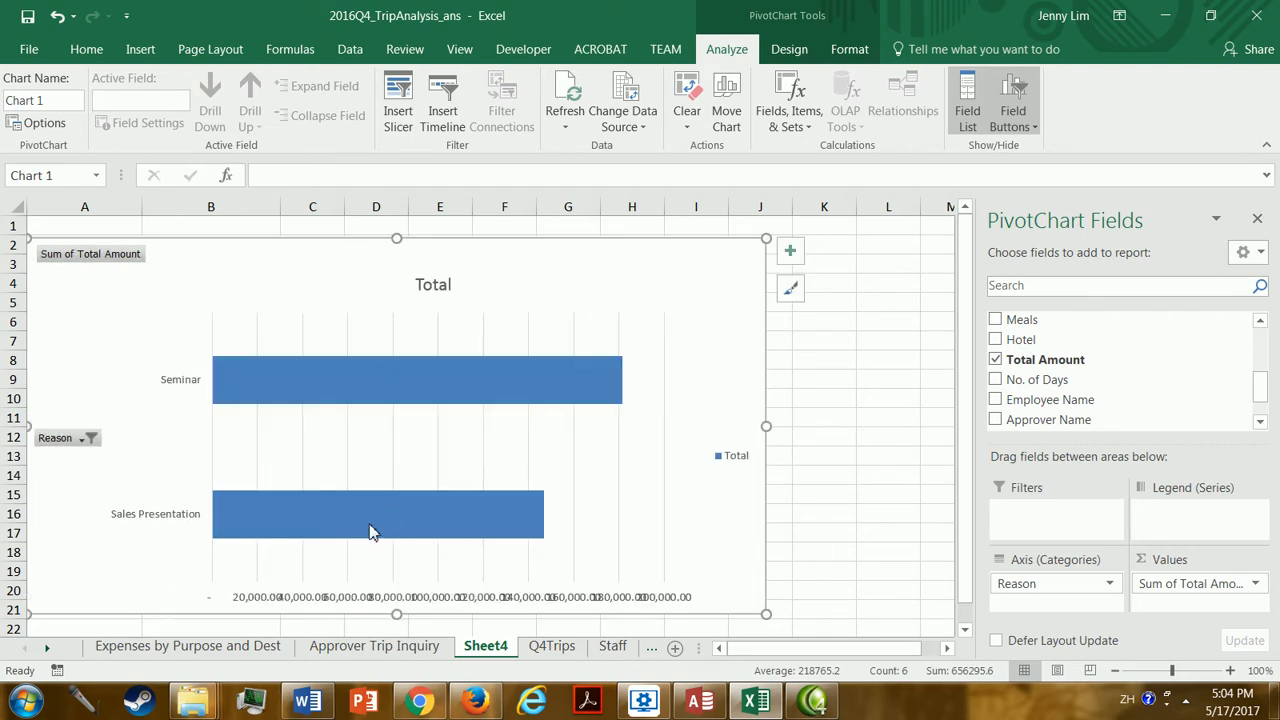
pyautogui.click(80, 438)
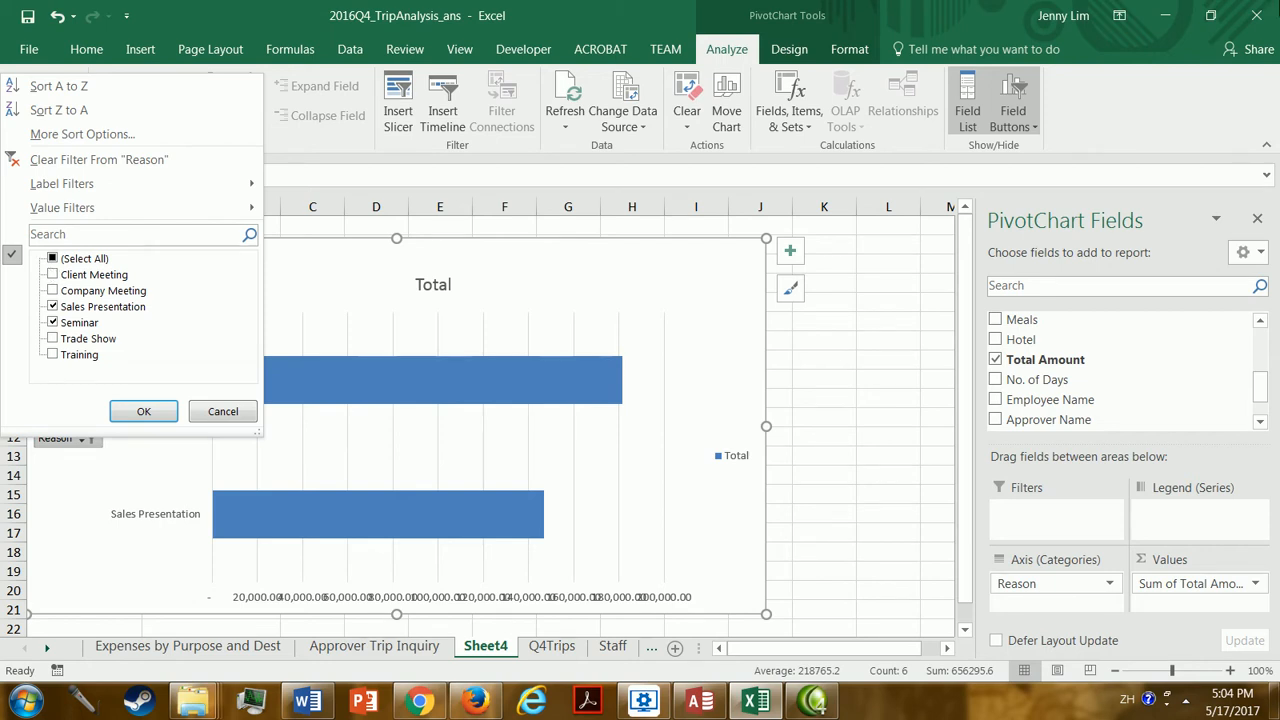
pyautogui.click(52, 258)
pyautogui.click(146, 413)
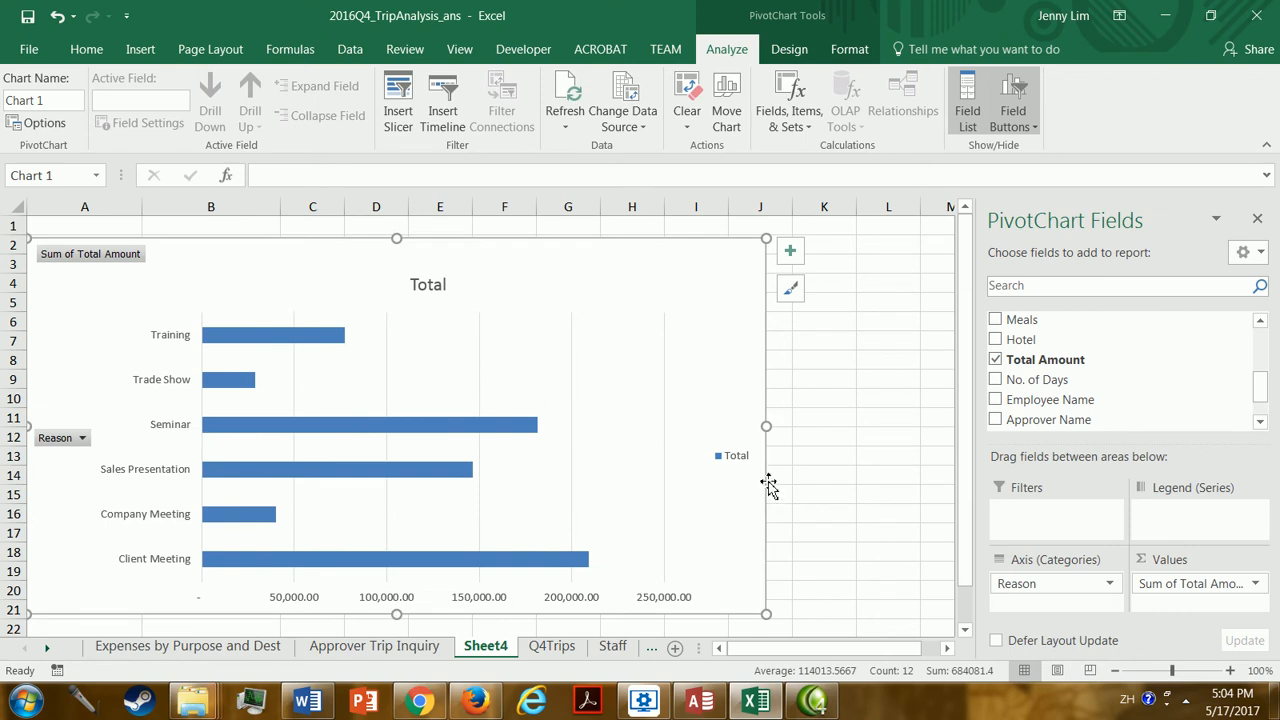
# - Delete the chart's legend and title the chart "Trip Expenses by Reason", matching the sample dashboard in the Word document
pyautogui.click(745, 458)
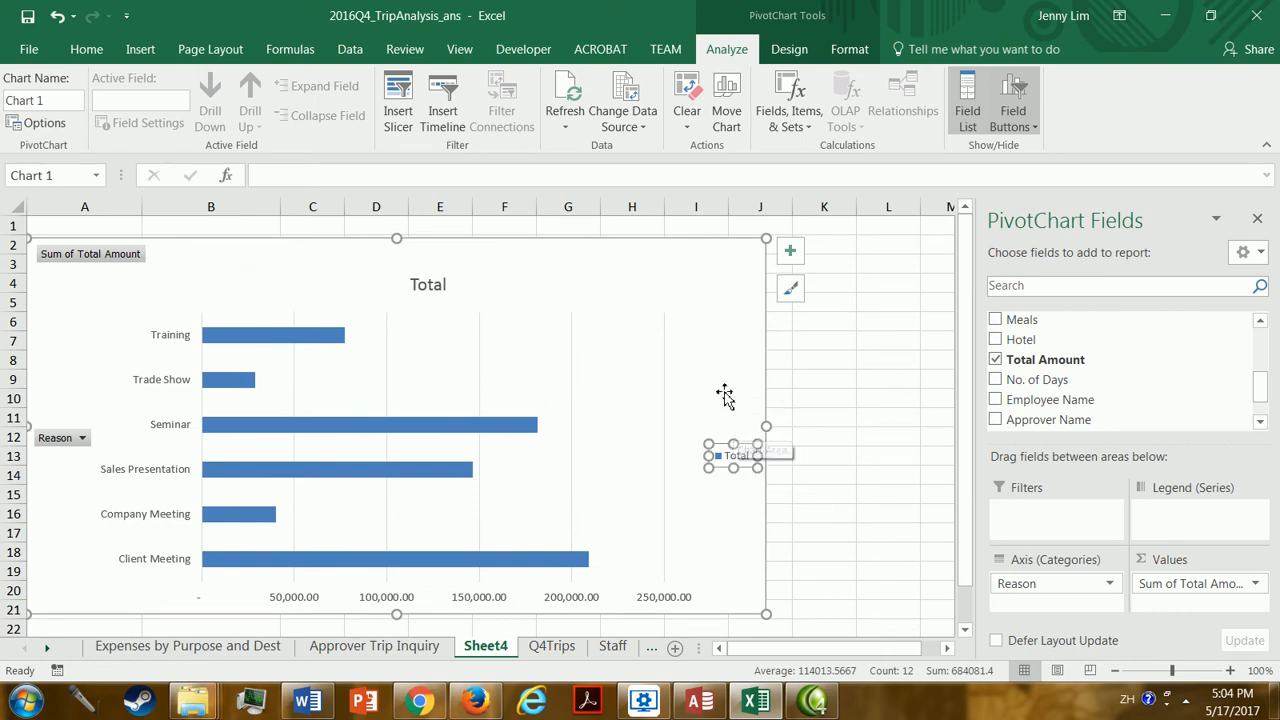
pyautogui.press('Delete')
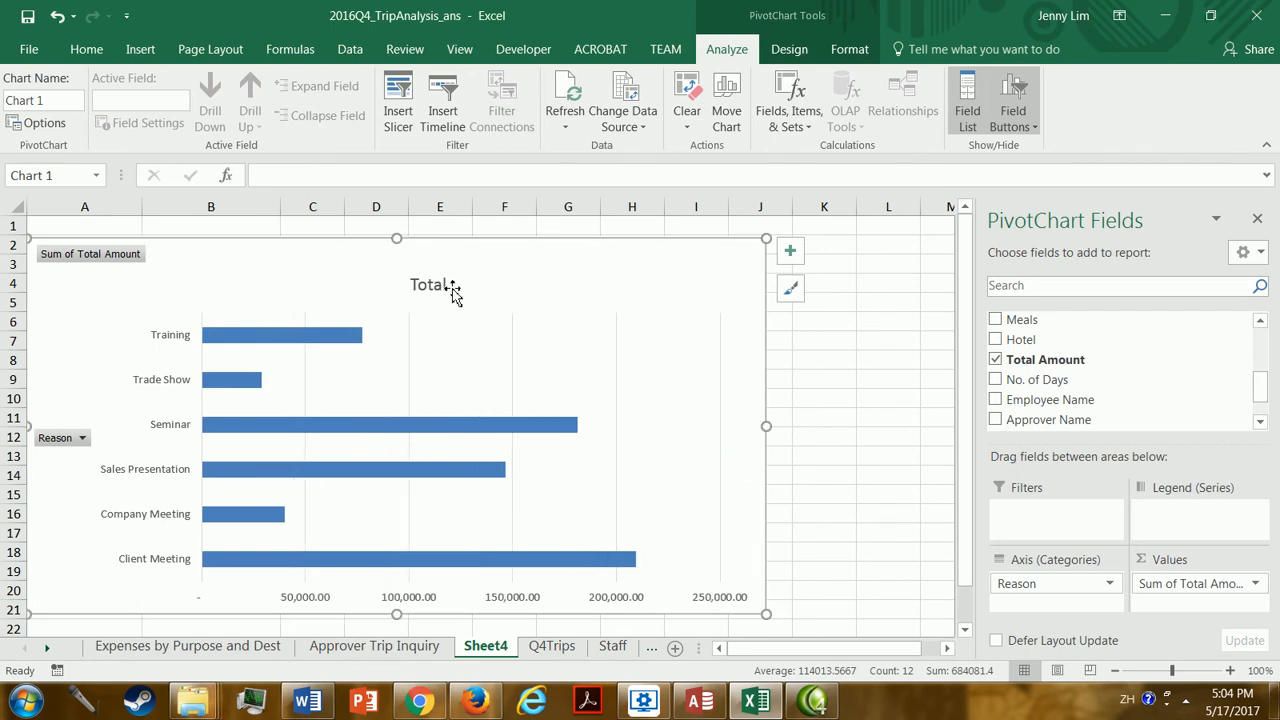
pyautogui.click(442, 284)
pyautogui.click(325, 702)
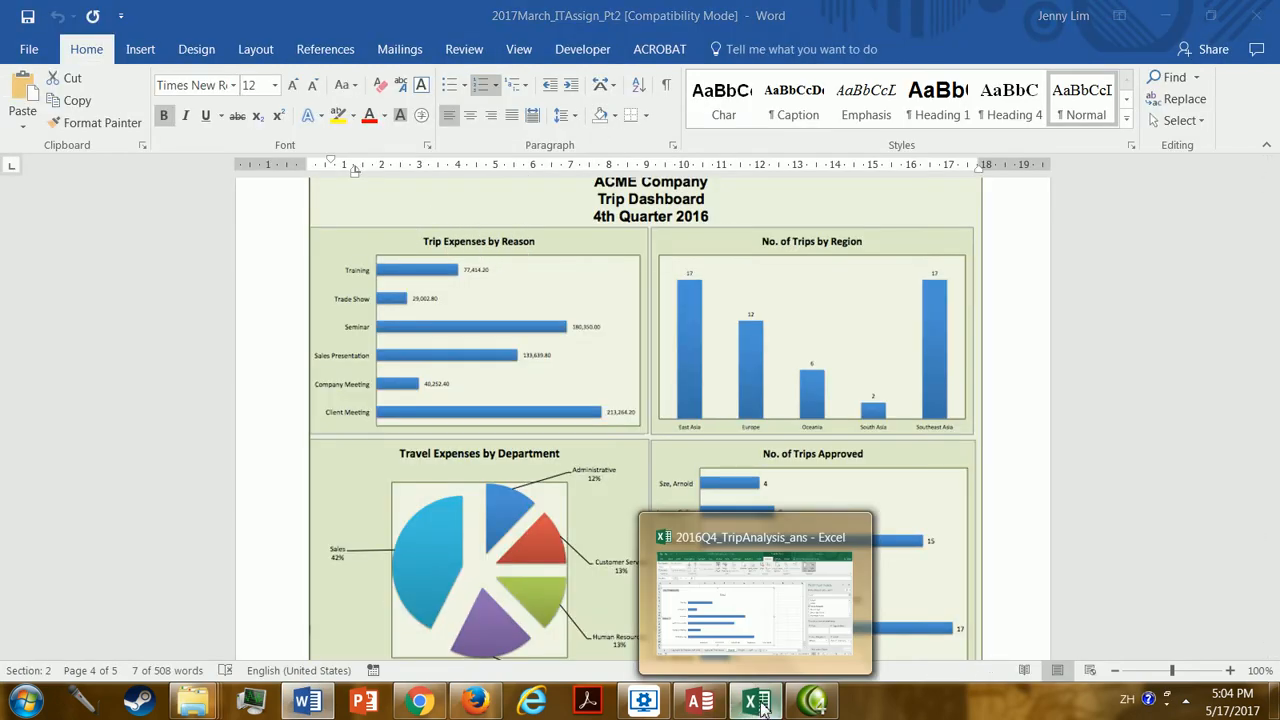
pyautogui.click(760, 705)
pyautogui.doubleClick(452, 284)
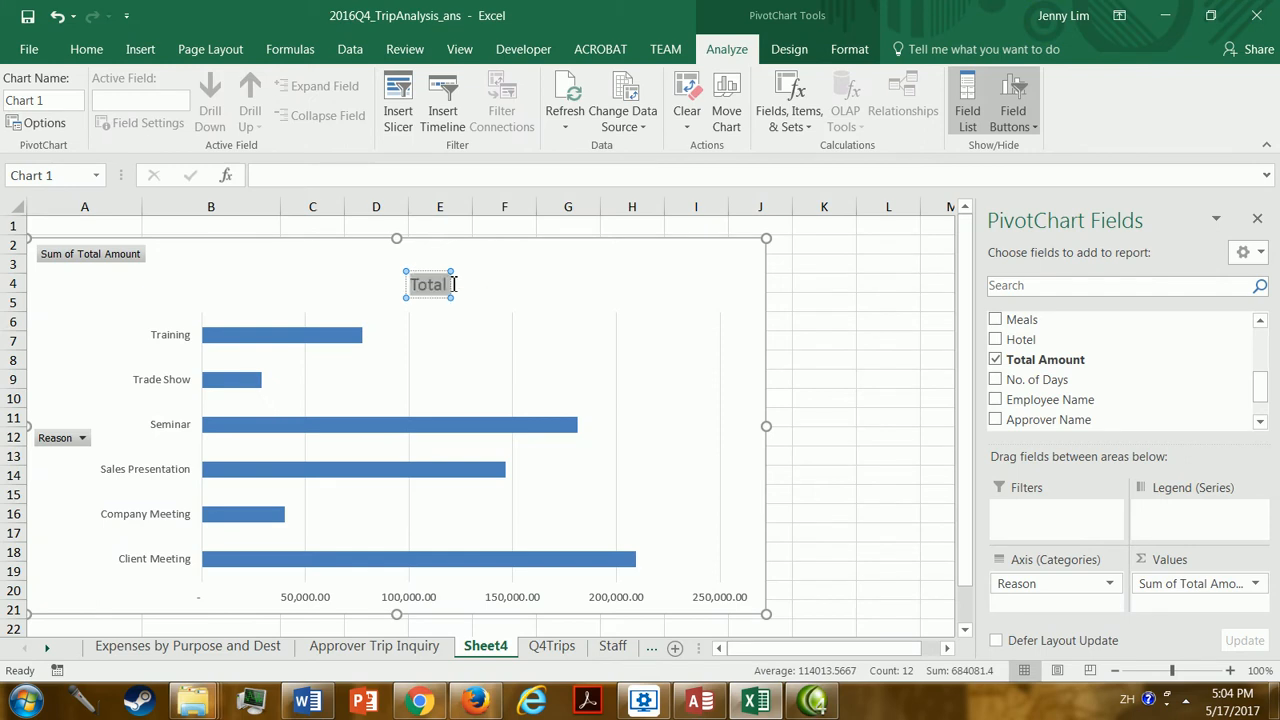
pyautogui.write('Trip Expenses')
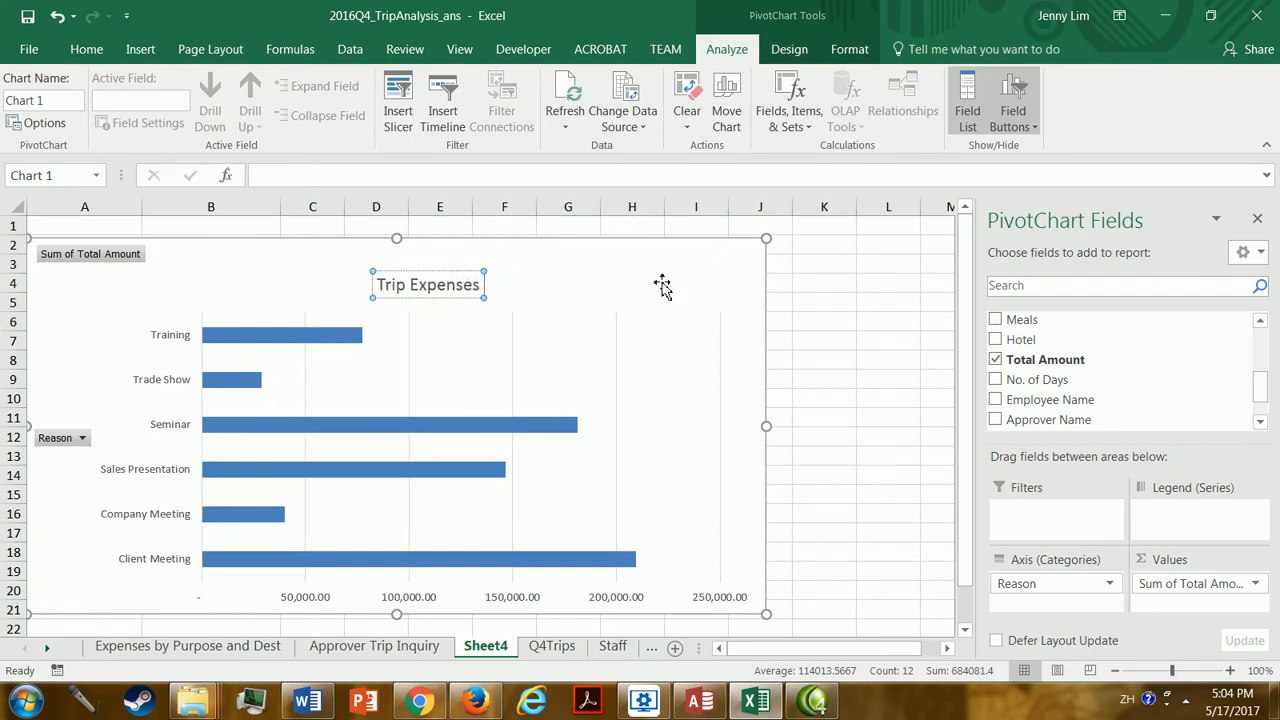
pyautogui.write(' by Reason')
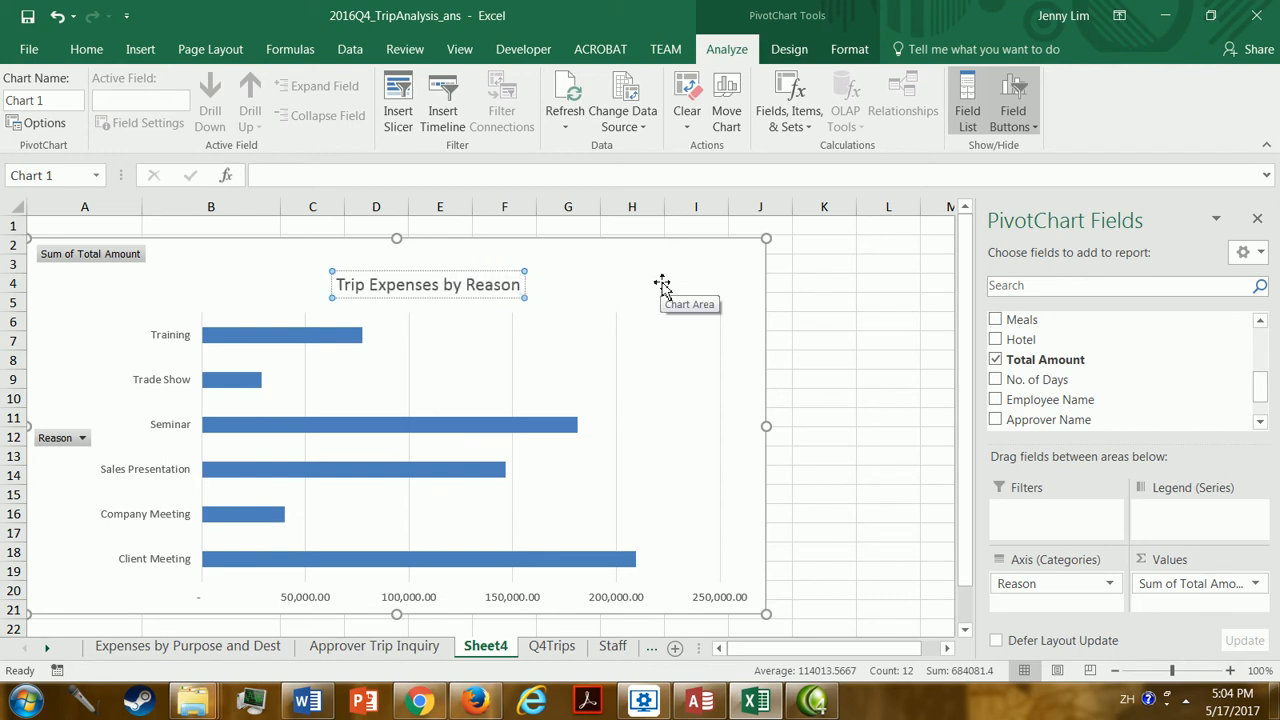
pyautogui.click(648, 285)
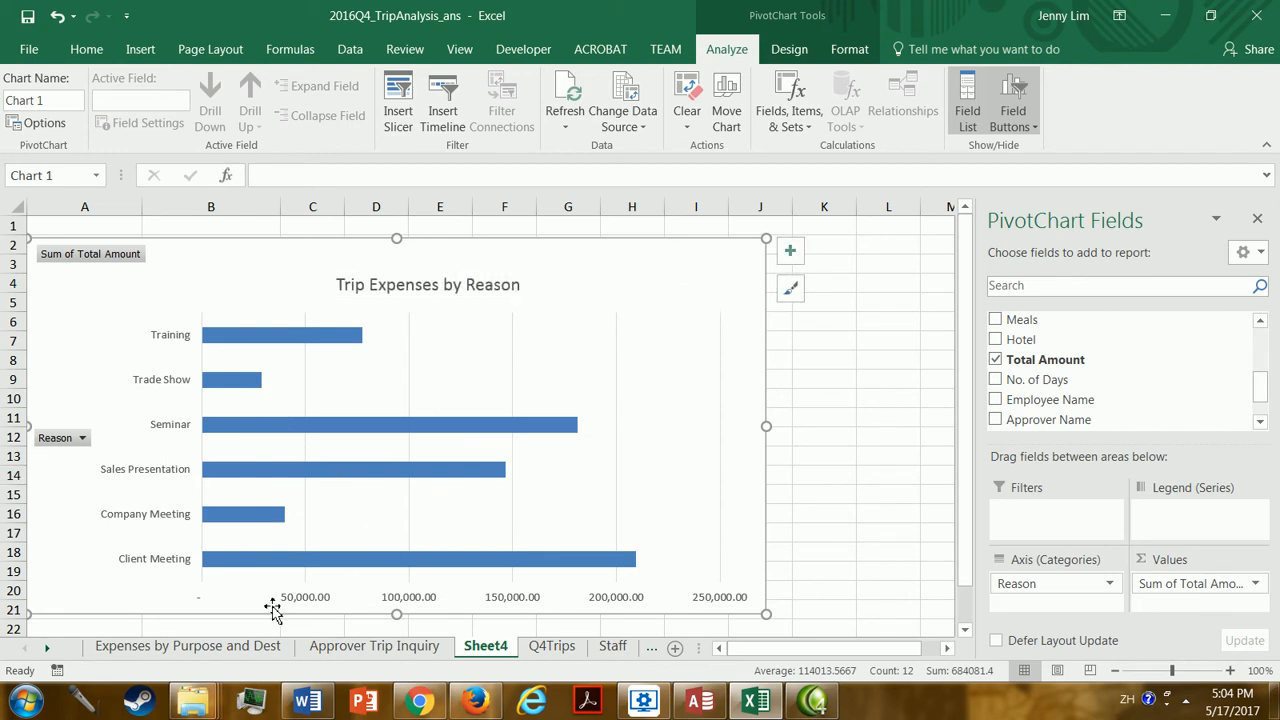
# - Delete the chart's horizontal value axis and add data labels to the bars
pyautogui.click(303, 606)
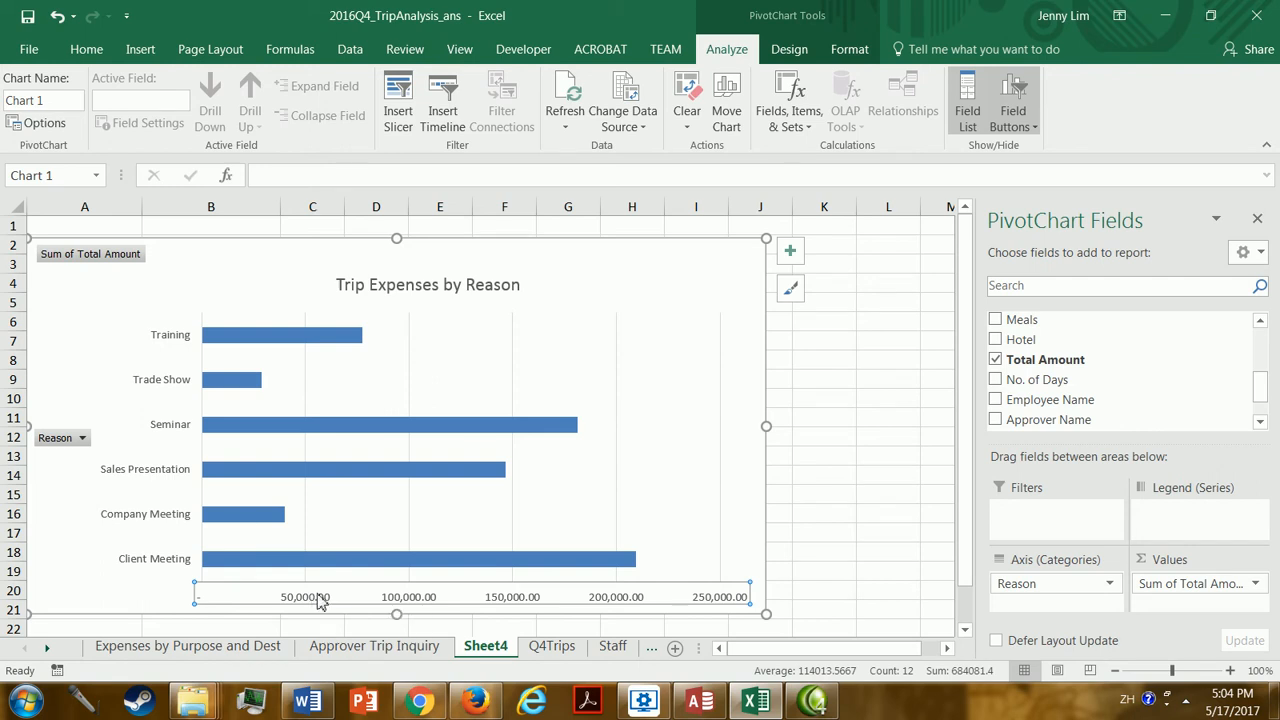
pyautogui.press('Delete')
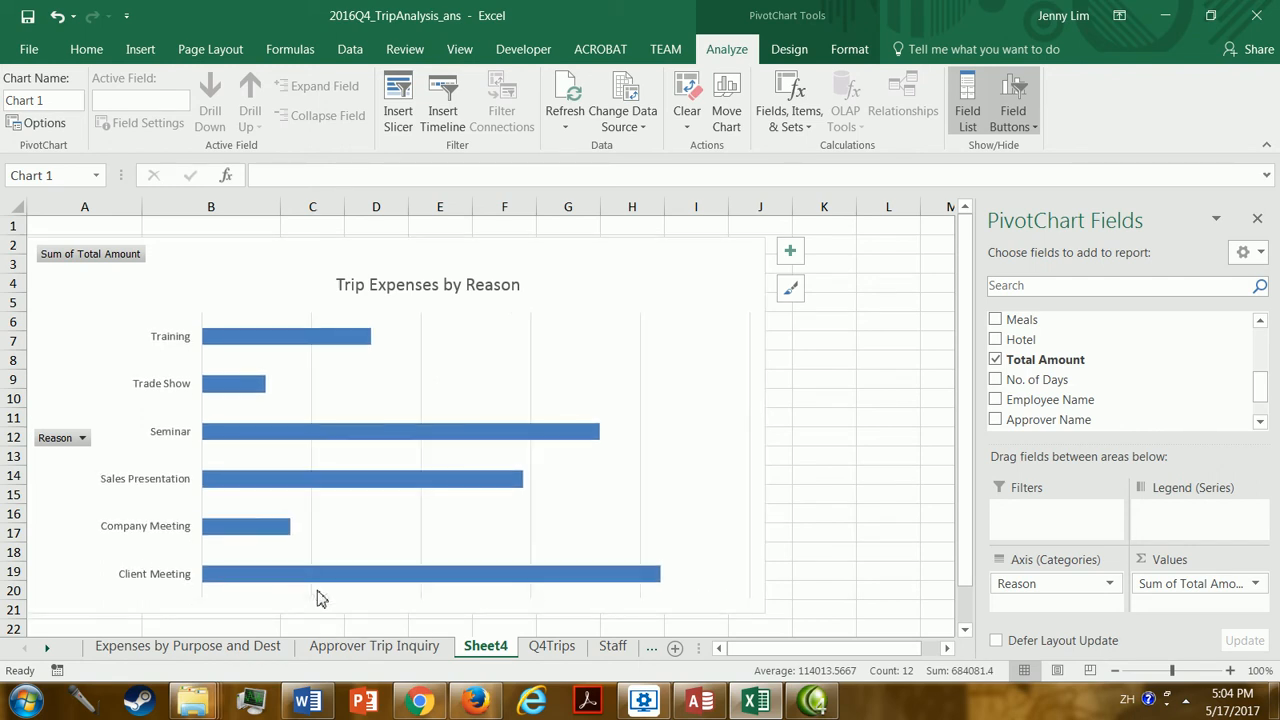
pyautogui.click(297, 338)
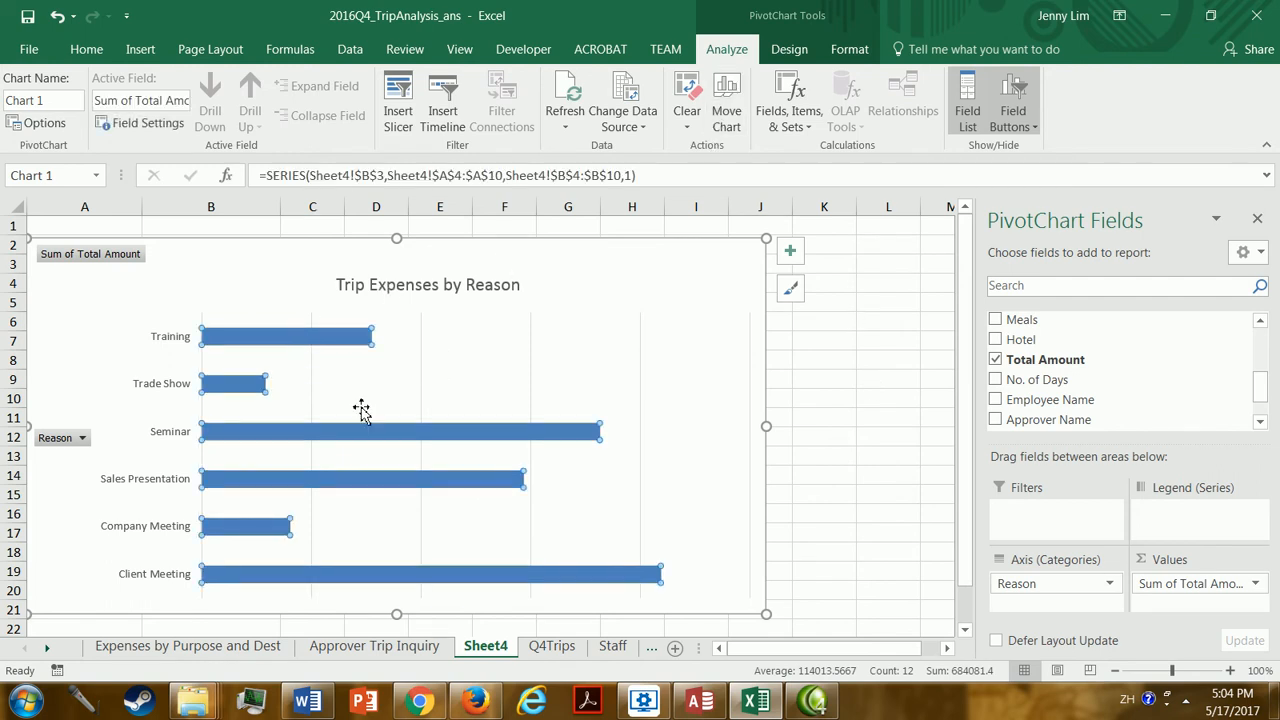
pyautogui.rightClick(350, 342)
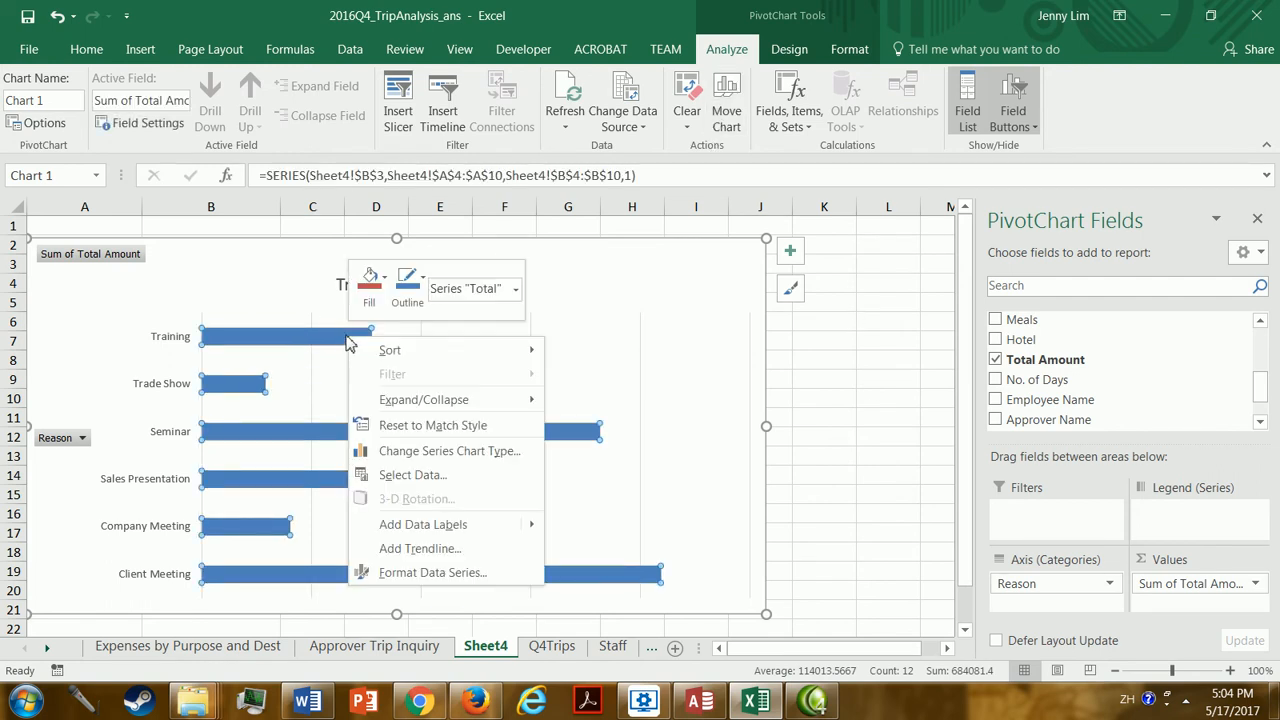
pyautogui.moveTo(460, 524)
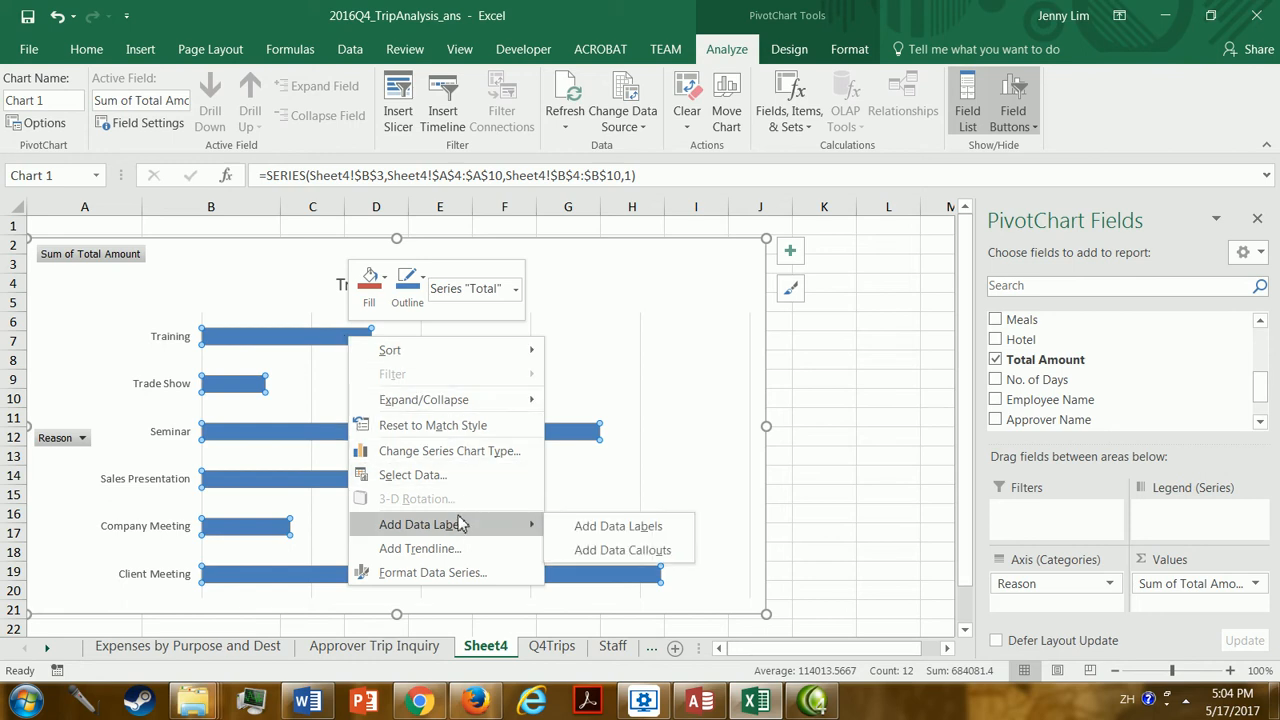
pyautogui.click(605, 531)
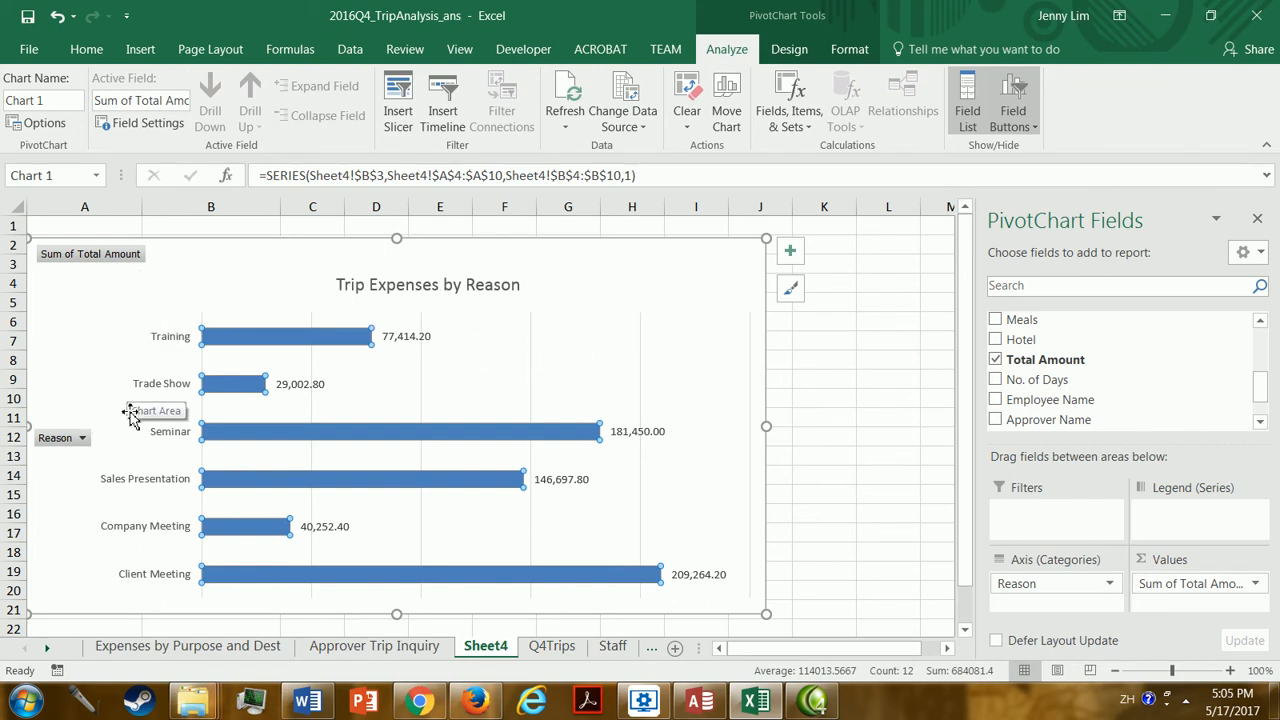
pyautogui.click(85, 256)
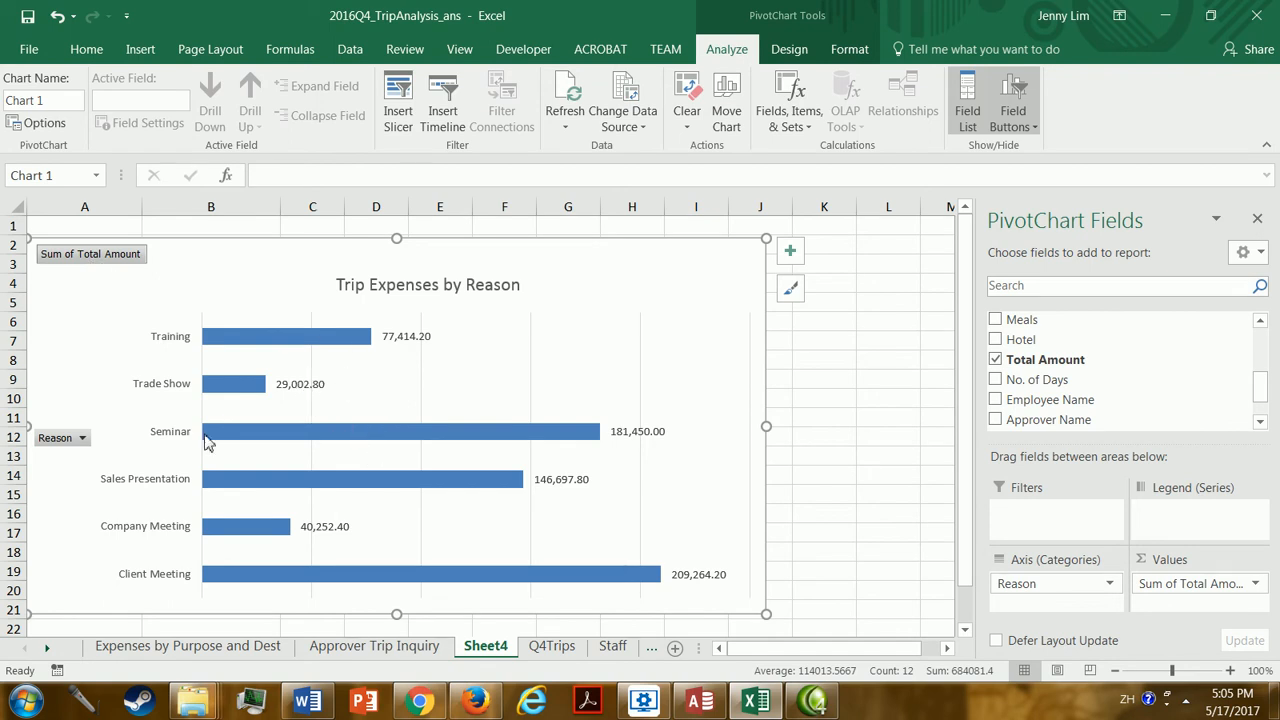
pyautogui.click(84, 441)
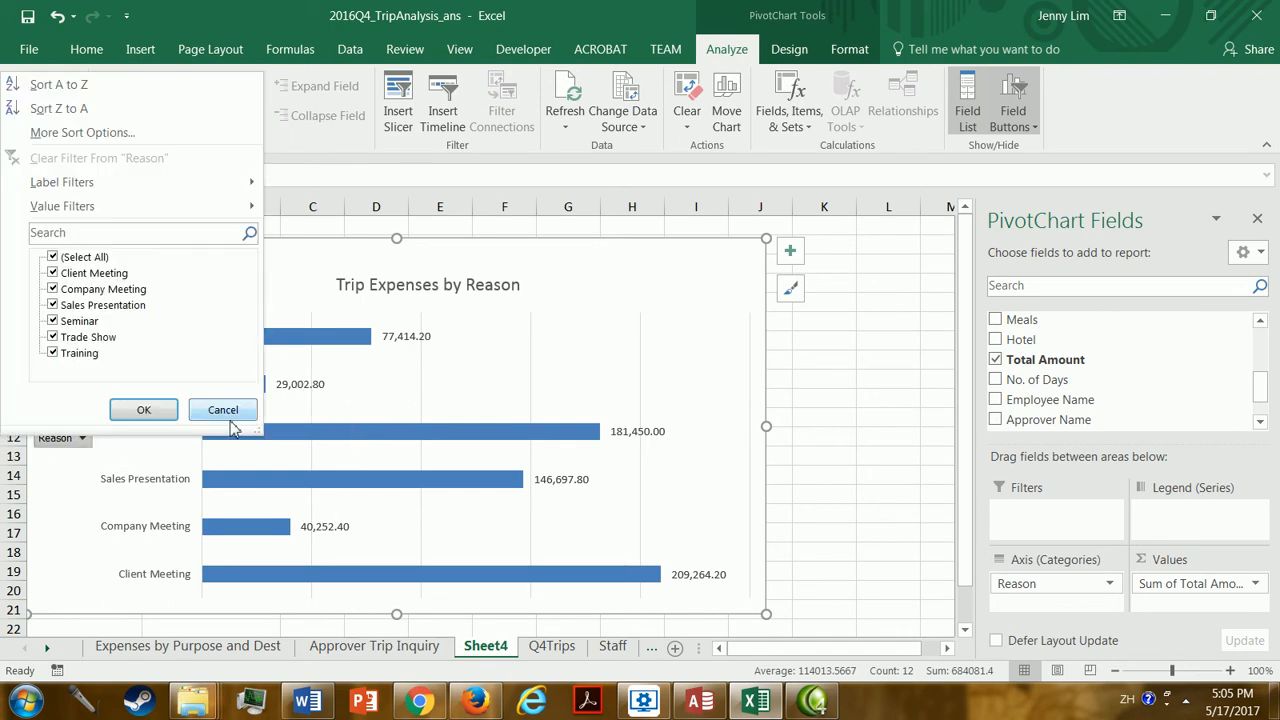
pyautogui.click(220, 410)
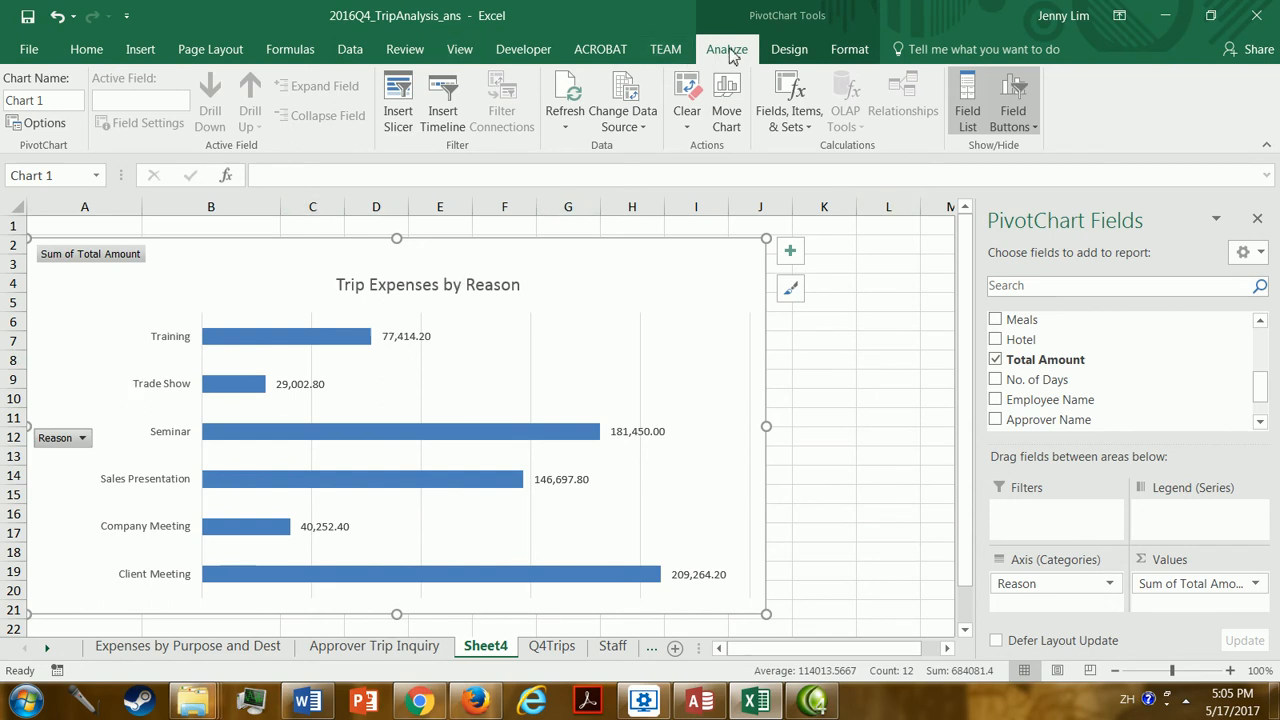
# - Hide all field buttons on the PivotChart
pyautogui.click(1030, 130)
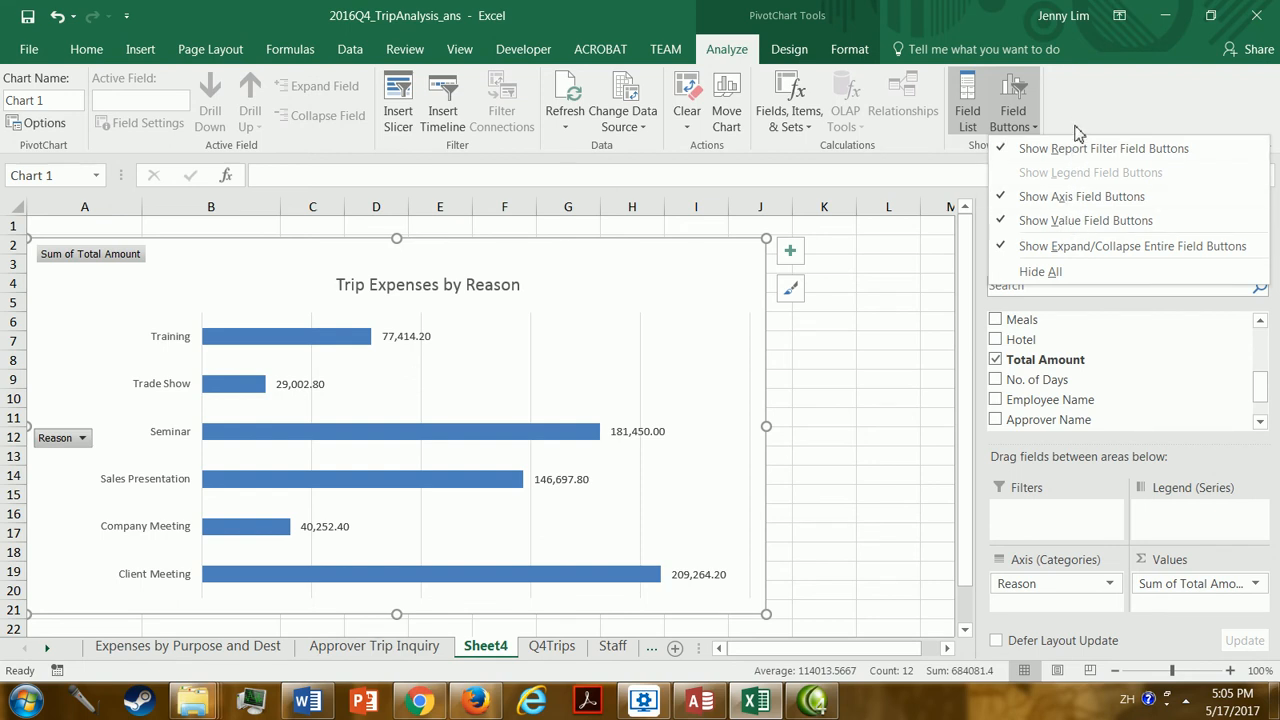
pyautogui.click(1045, 272)
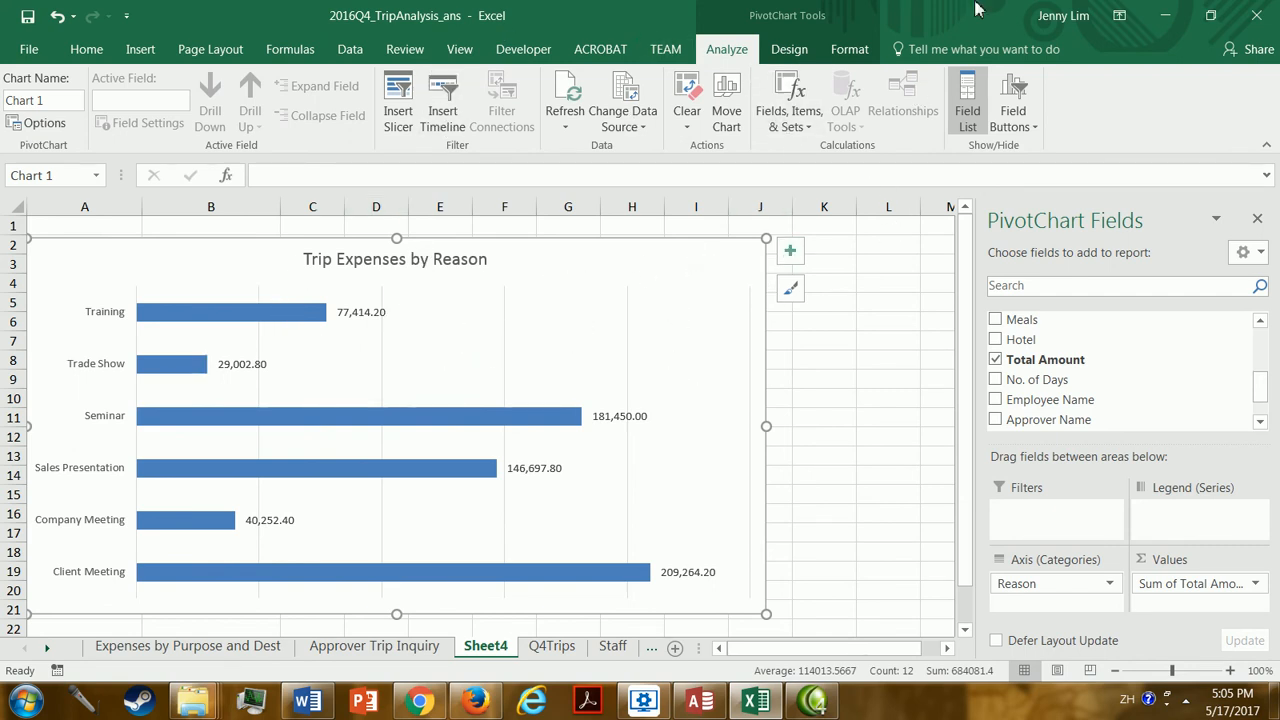
# - Show the PivotChart's field buttons again and hide them all once more
pyautogui.click(1020, 124)
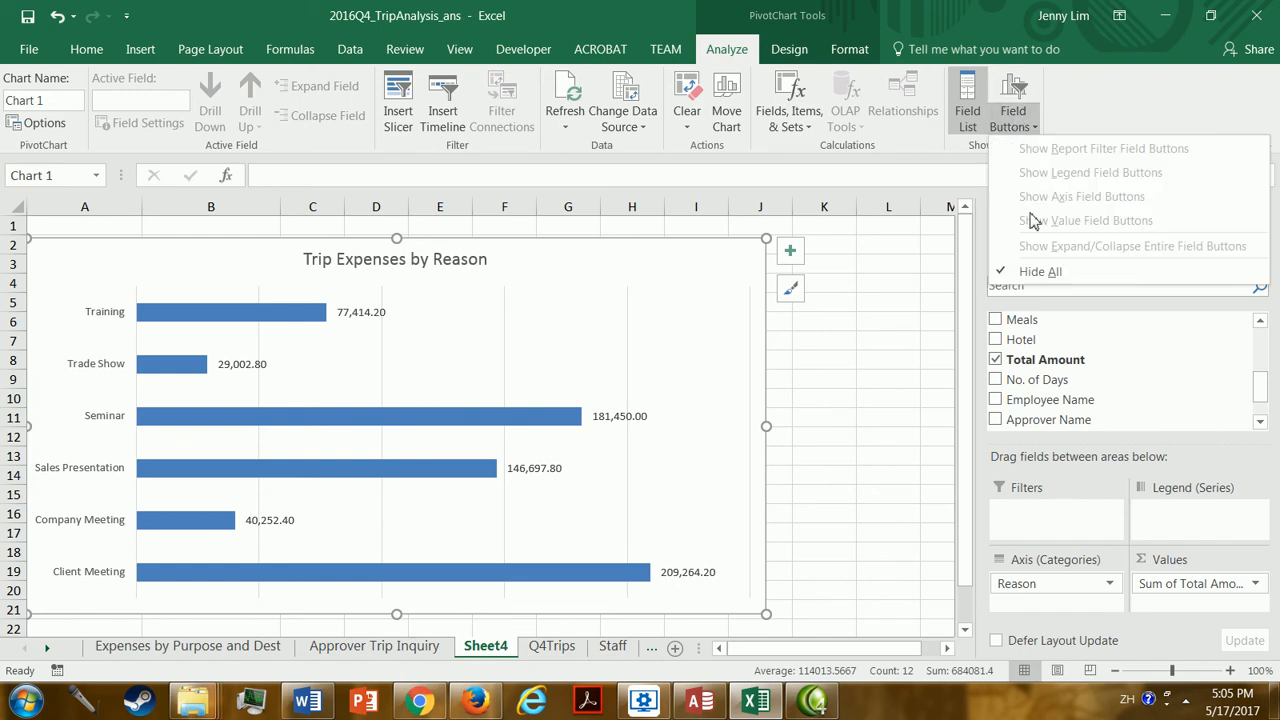
pyautogui.click(1036, 271)
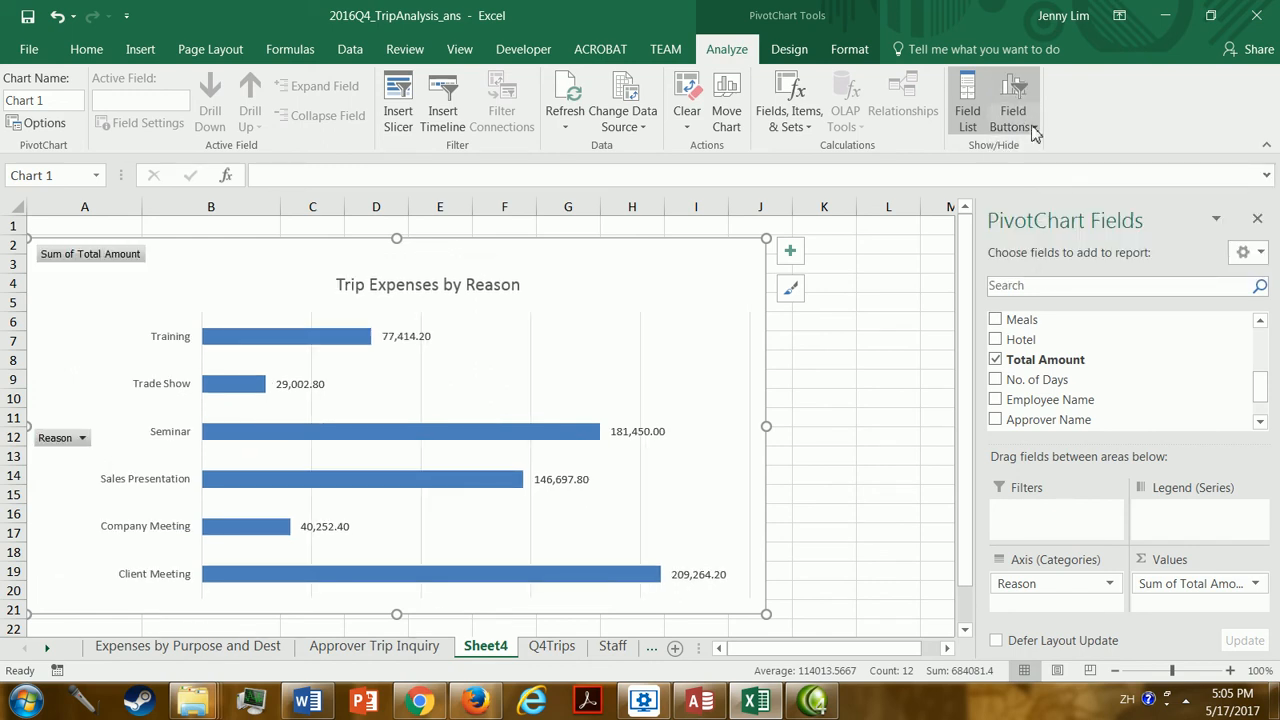
pyautogui.click(1035, 132)
pyautogui.click(1036, 271)
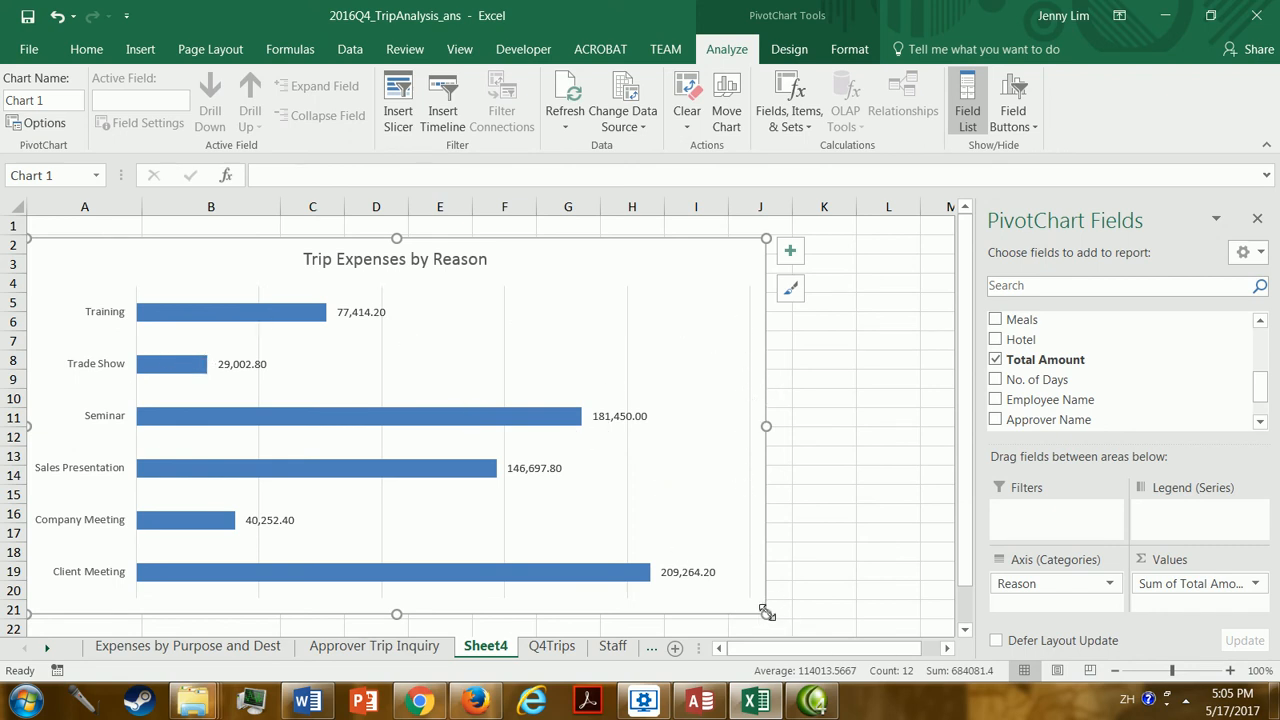
# - Shrink the Trip Expenses by Reason chart to about columns A–G and rows 2–19, and copy the whole chart
pyautogui.moveTo(766, 613); pyautogui.dragTo(596, 581)
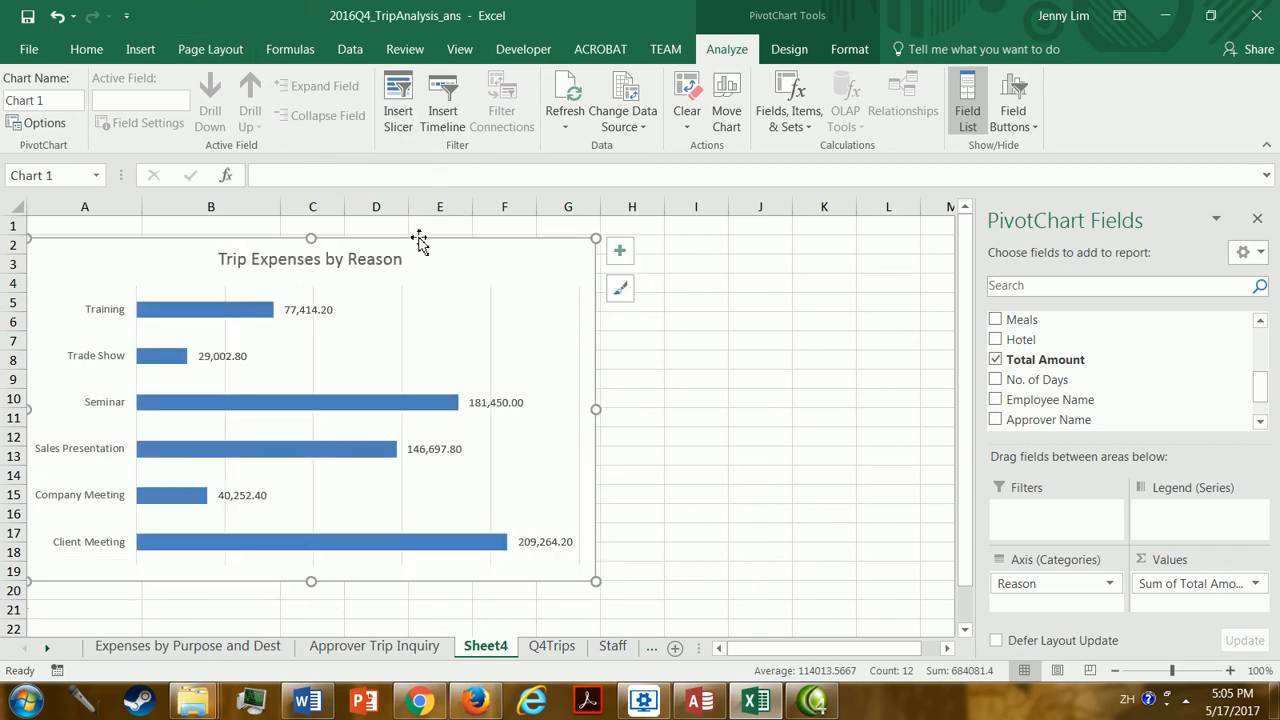
pyautogui.rightClick(462, 255)
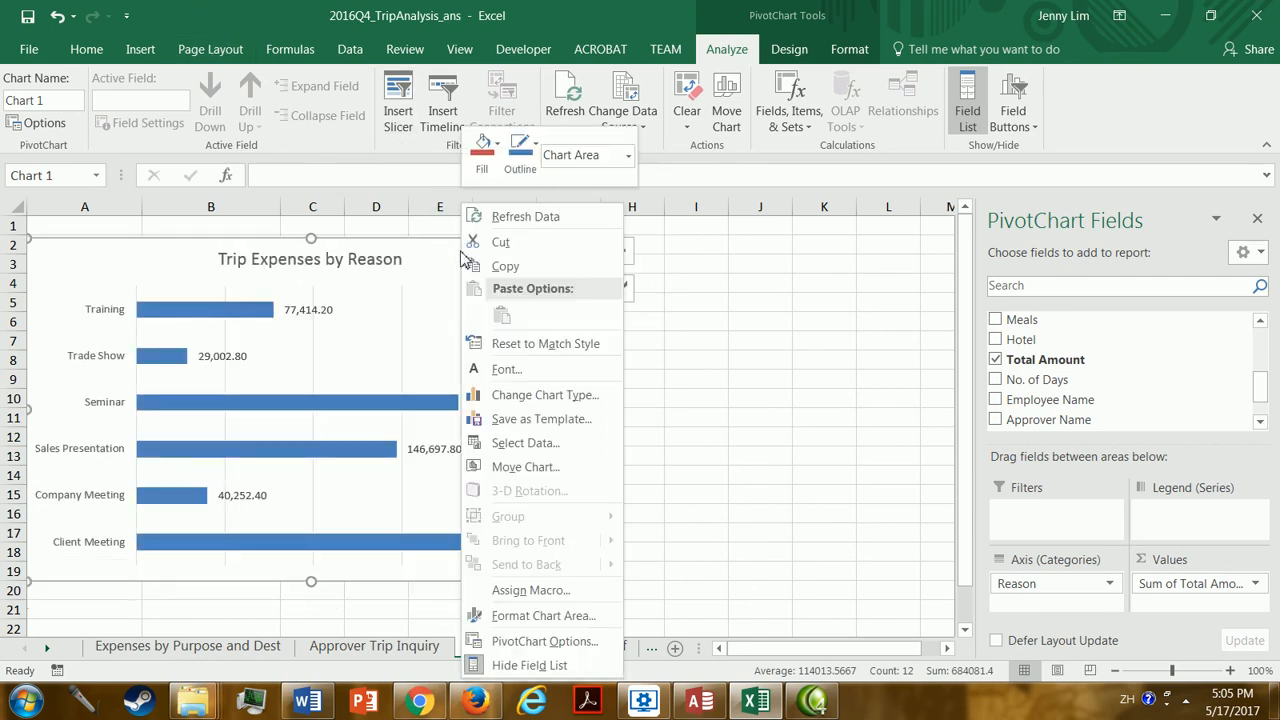
pyautogui.click(497, 268)
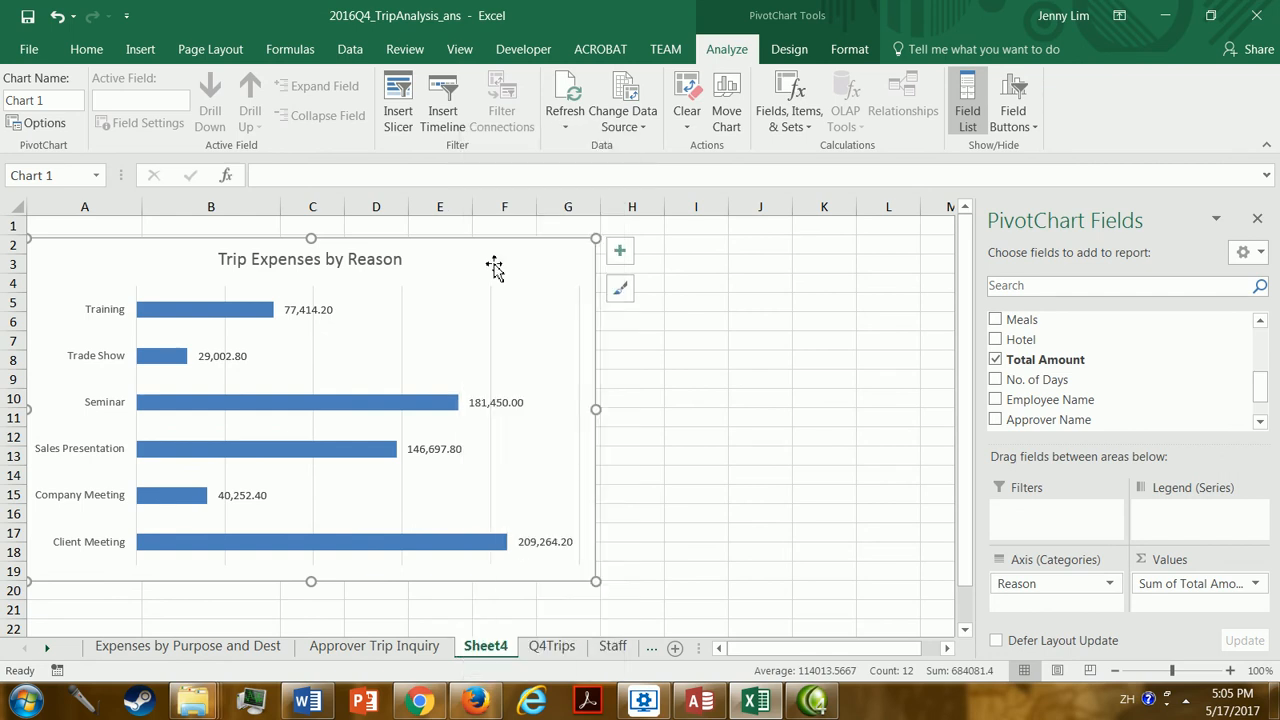
# - Add a new worksheet after Sheet4 and name it Dashboard
pyautogui.click(54, 650)
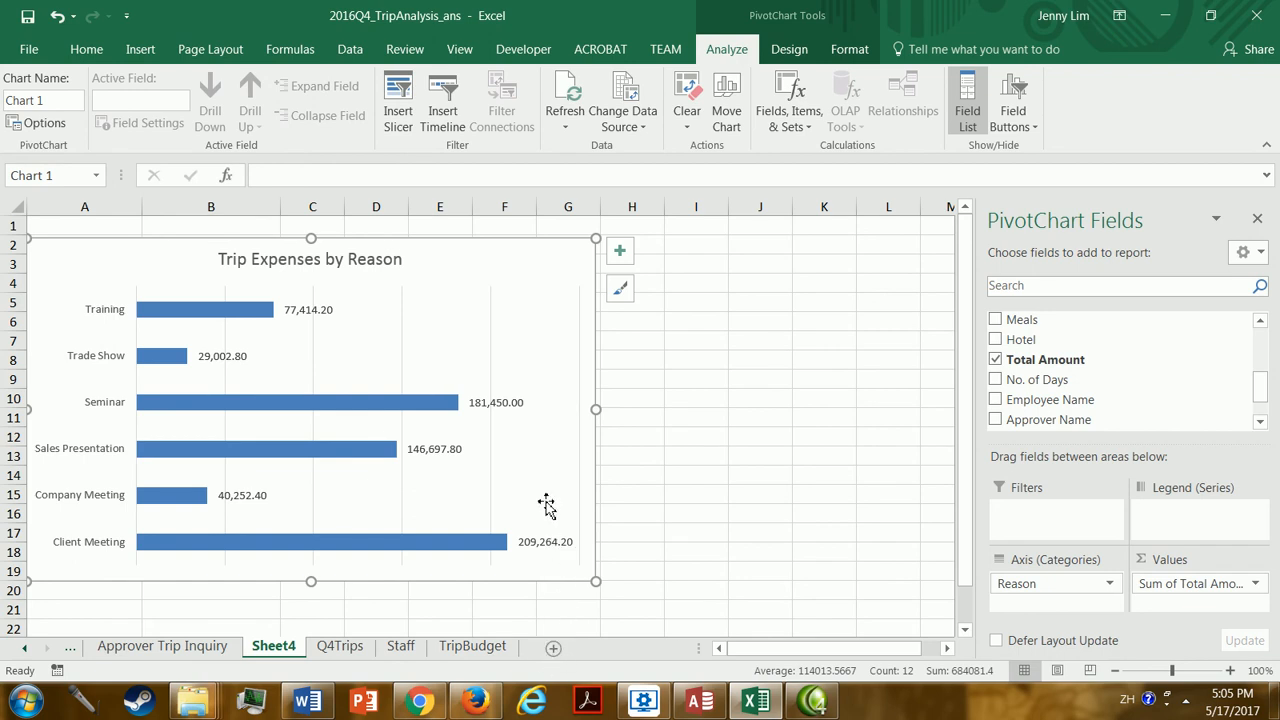
pyautogui.click(555, 650)
pyautogui.doubleClick(355, 652)
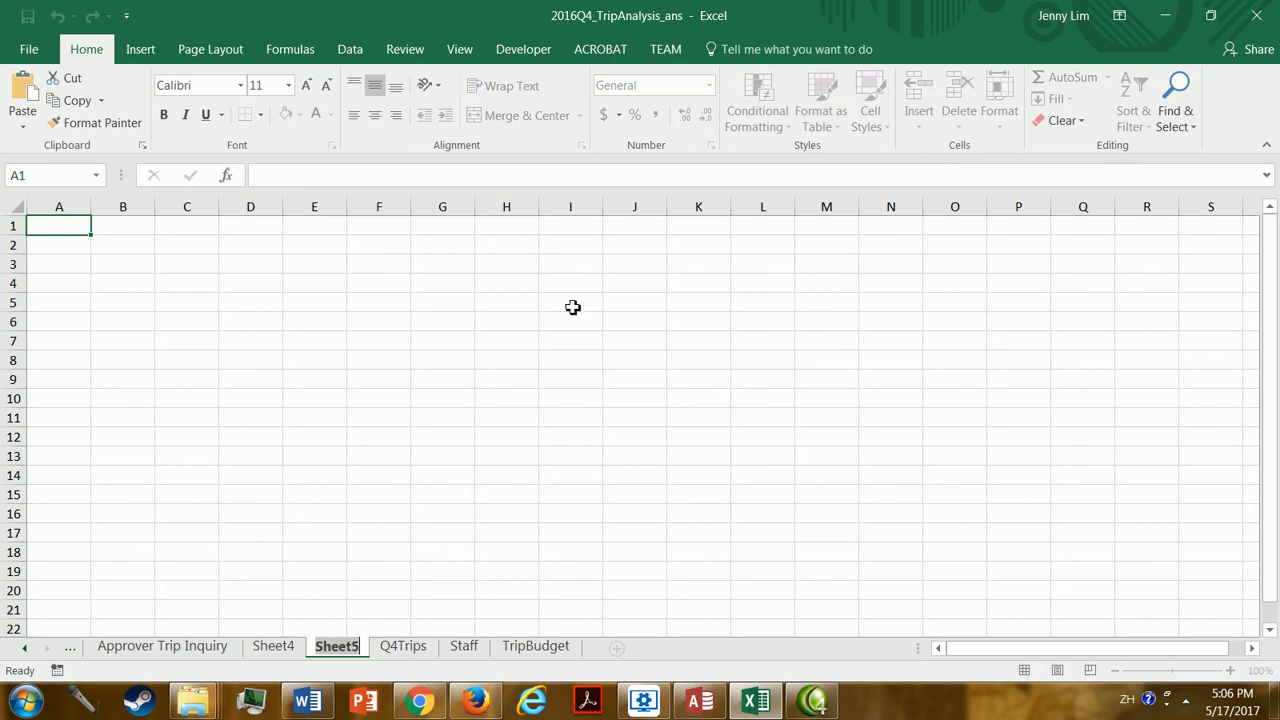
pyautogui.write('Dashboard')
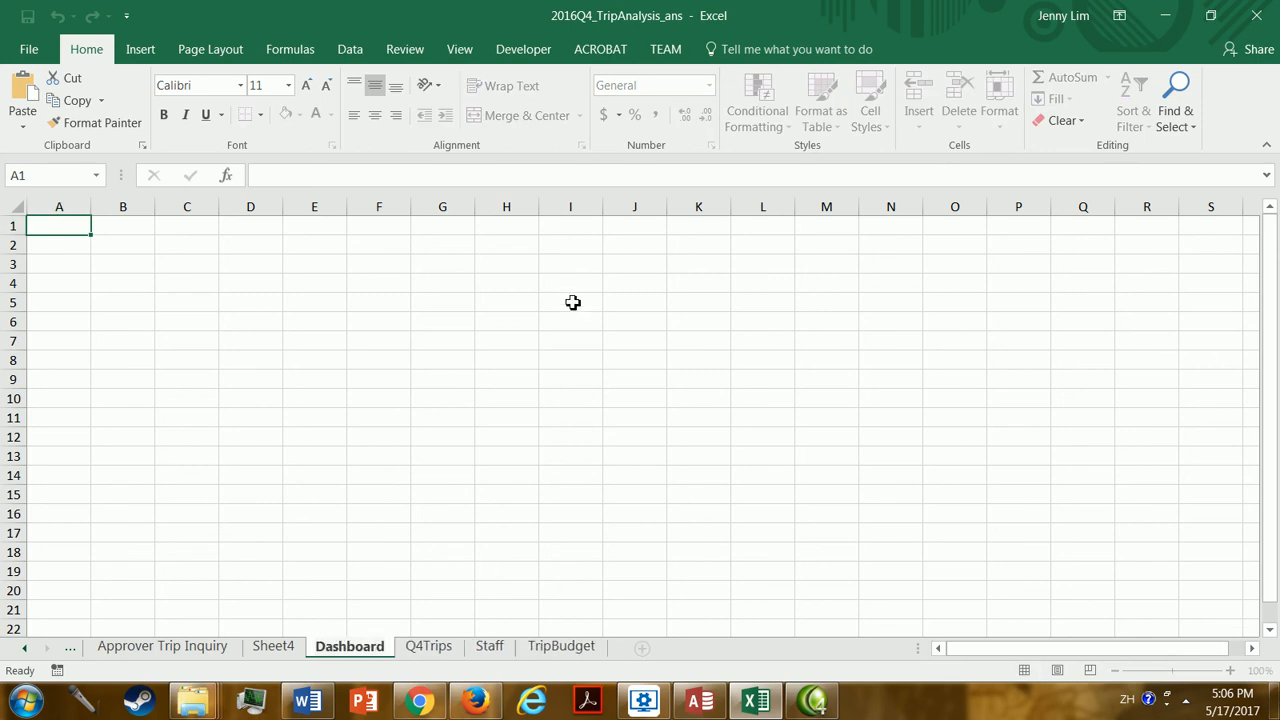
pyautogui.press('Return')
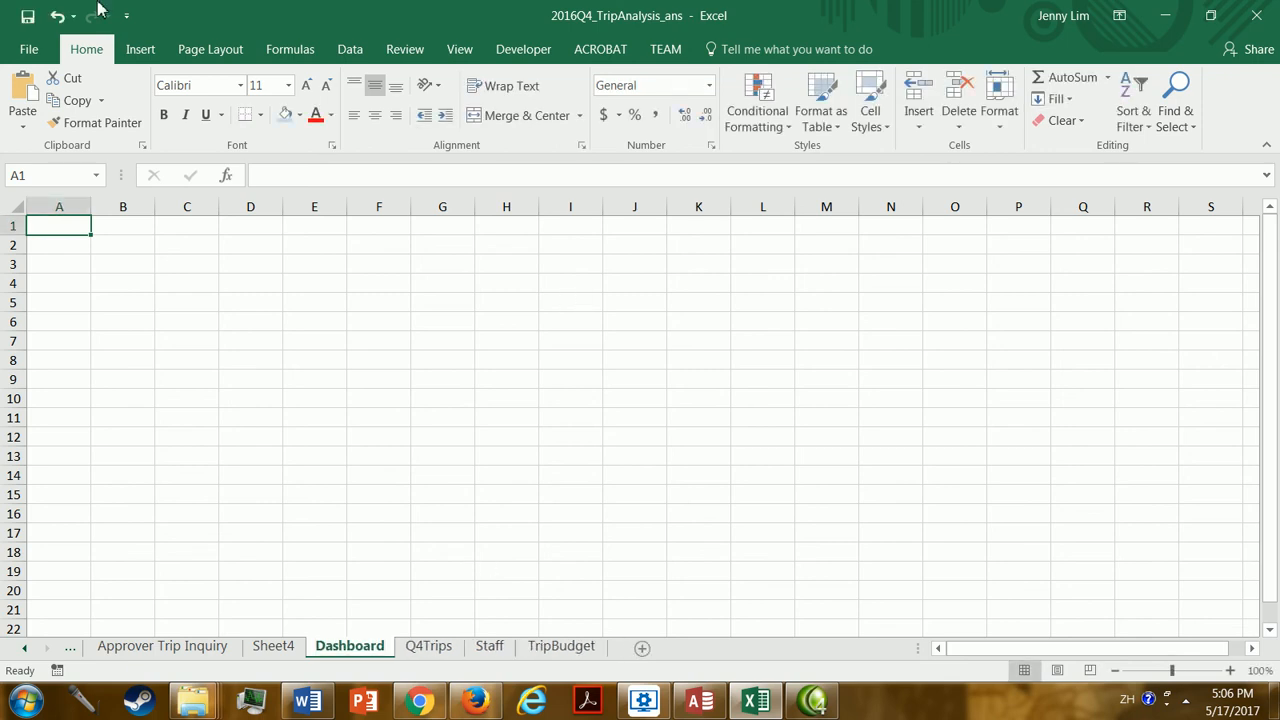
# - Paste the chart at cell A4 of the Dashboard sheet using the destination theme, and shrink it to about columns A–G and rows 4–16
pyautogui.click(75, 287)
pyautogui.rightClick(79, 284)
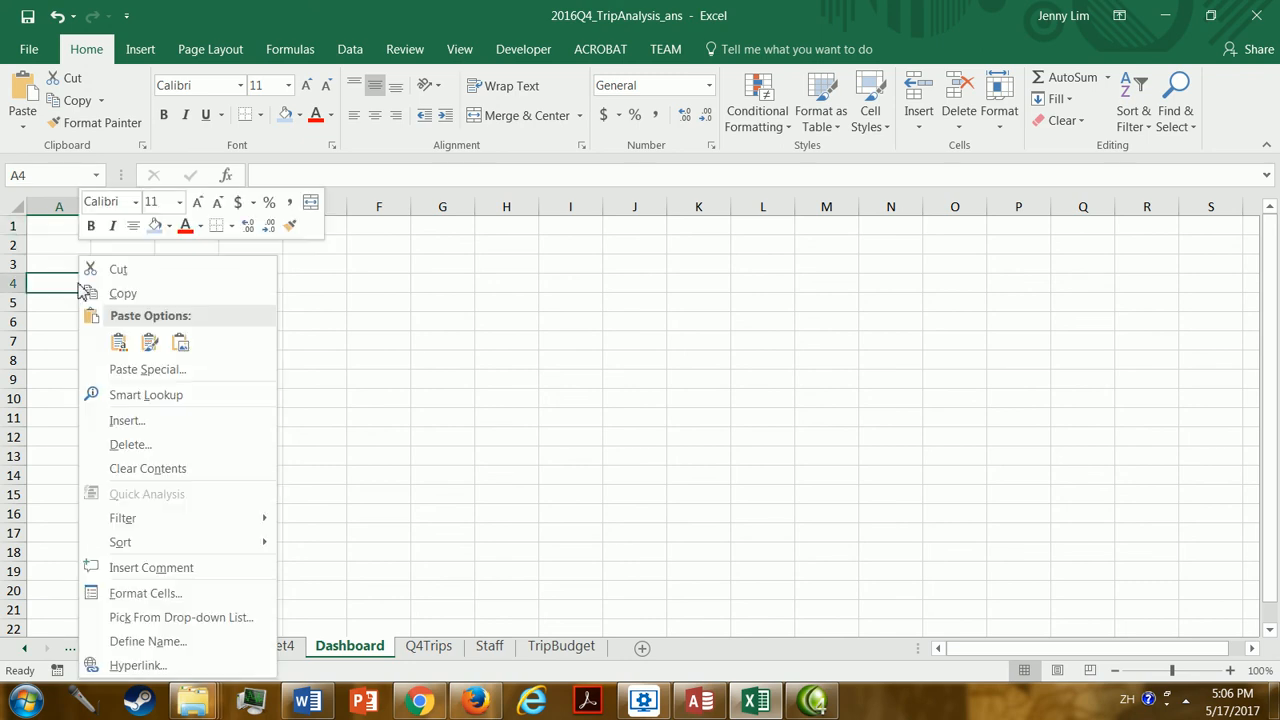
pyautogui.click(118, 342)
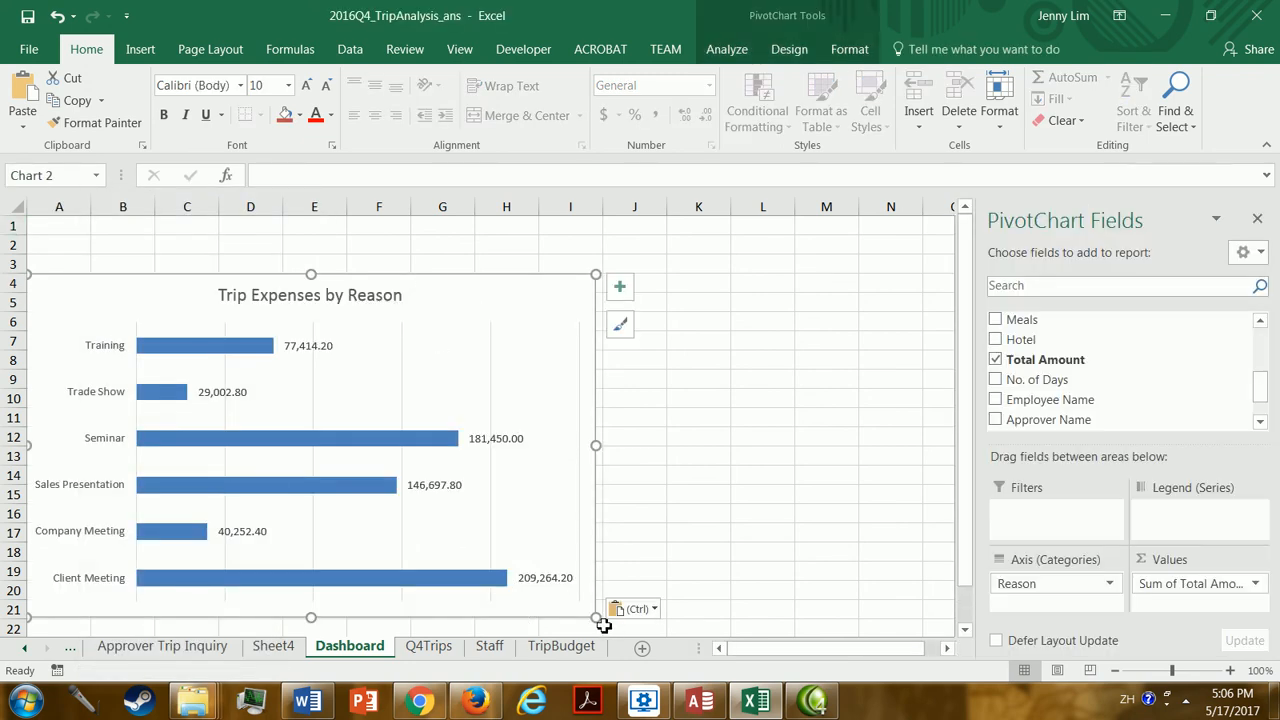
pyautogui.moveTo(597, 620); pyautogui.dragTo(468, 526)
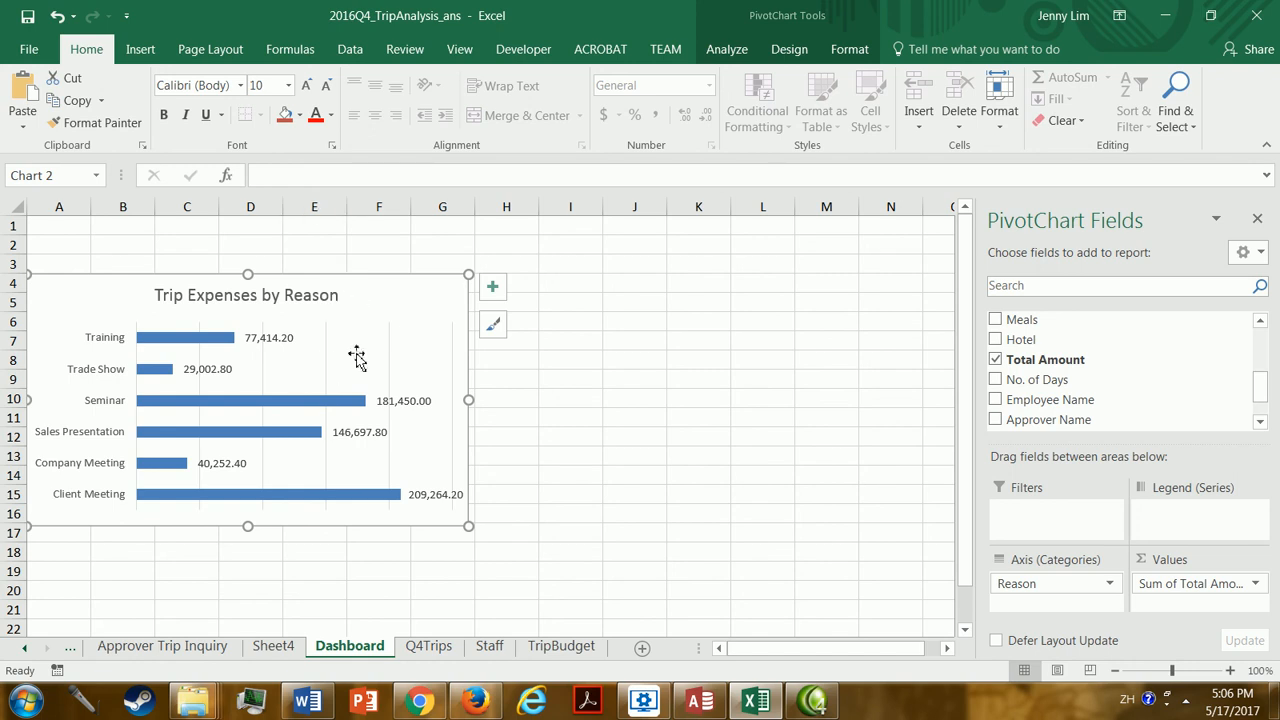
# - Review the original chart on Sheet4 and its Dashboard copy, and switch to Word to check the sample Trip Dashboard
pyautogui.click(270, 646)
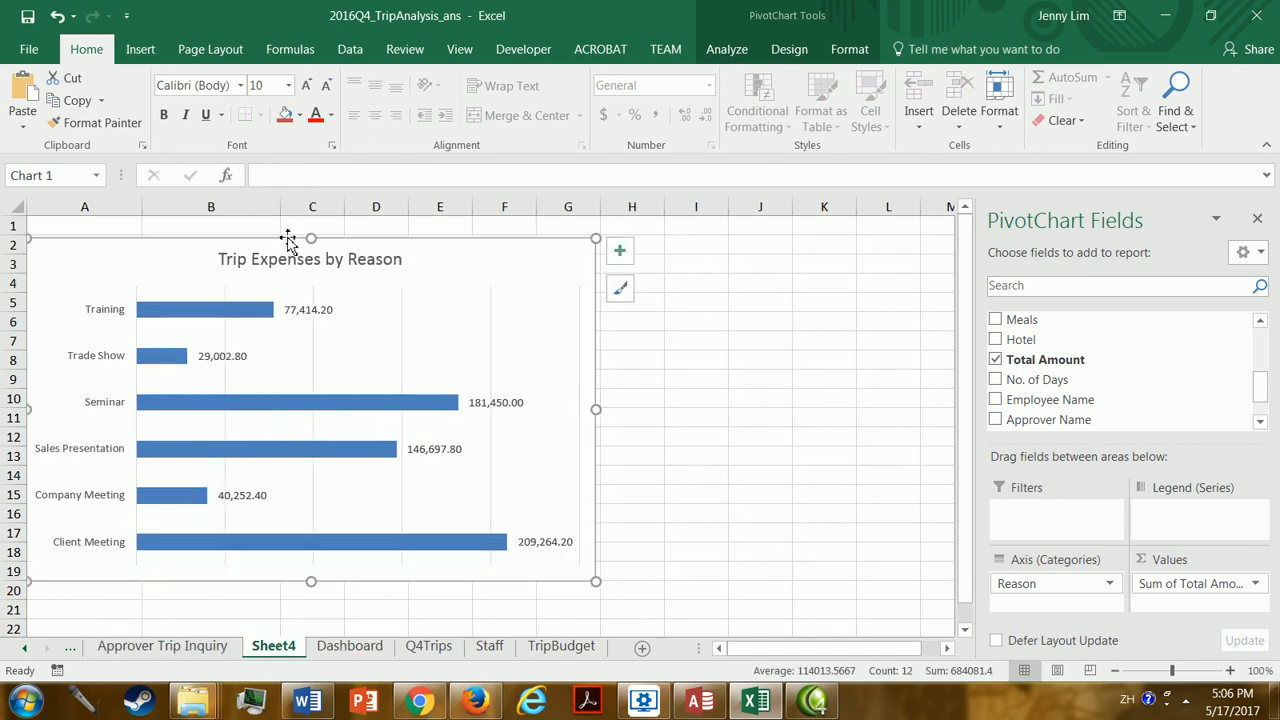
pyautogui.moveTo(451, 248)
pyautogui.mouseDown()
pyautogui.moveTo(691, 374)
pyautogui.moveTo(486, 214)
pyautogui.moveTo(447, 247)
pyautogui.mouseUp()
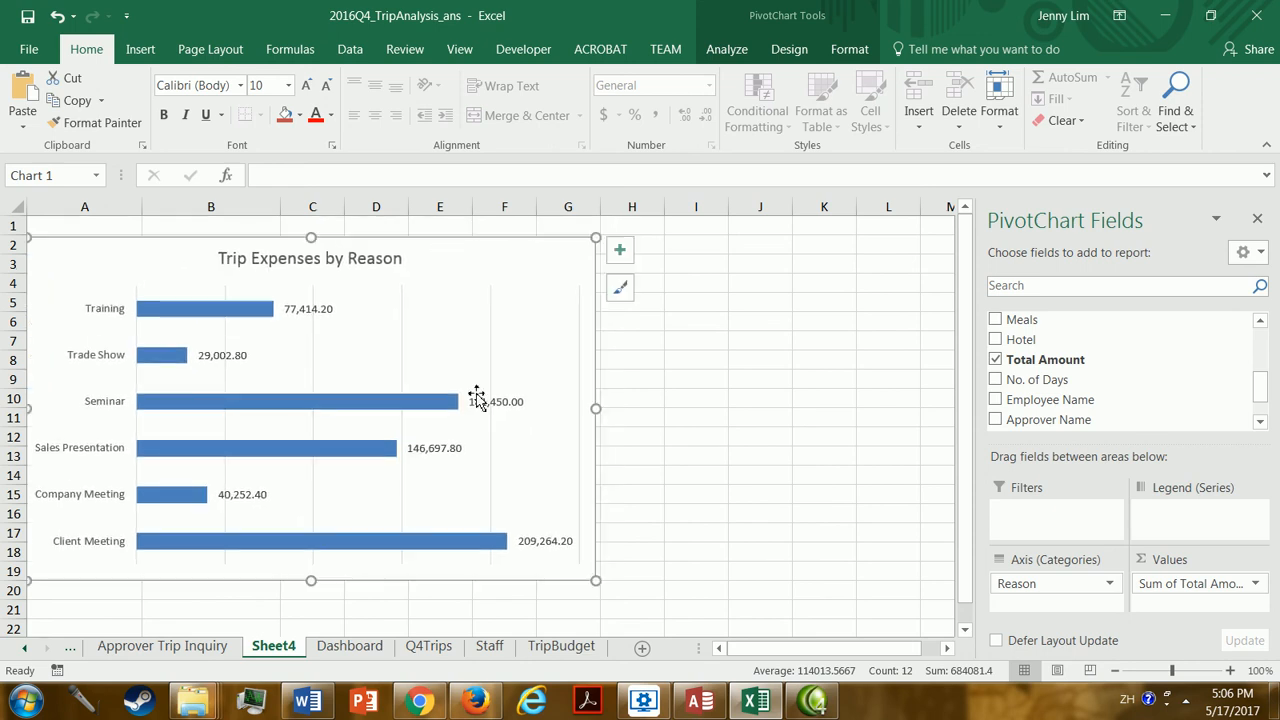
pyautogui.click(368, 647)
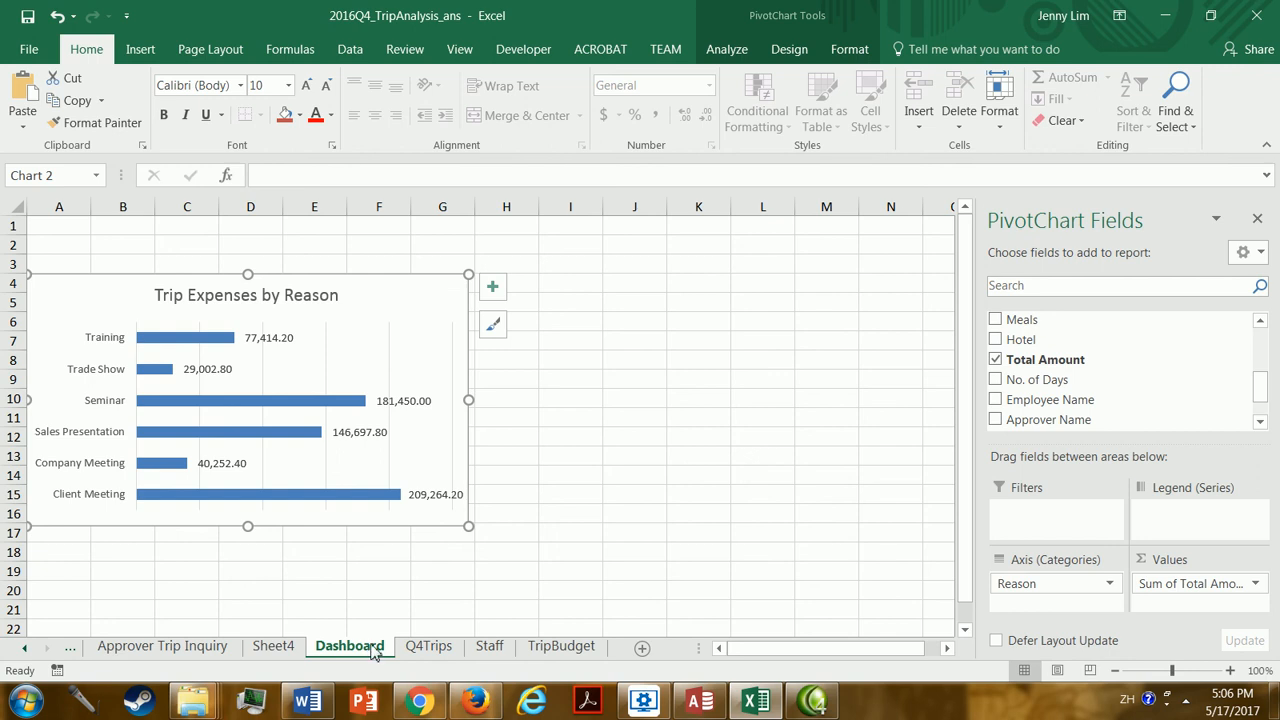
pyautogui.click(307, 700)
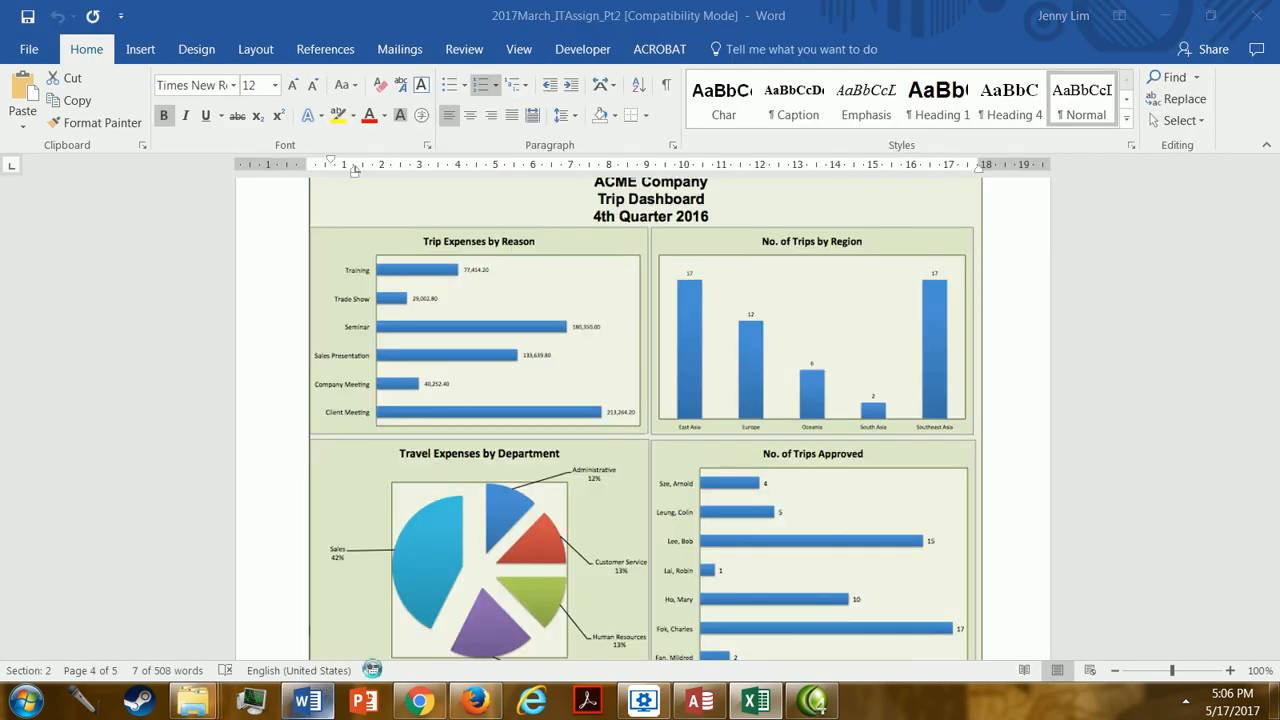